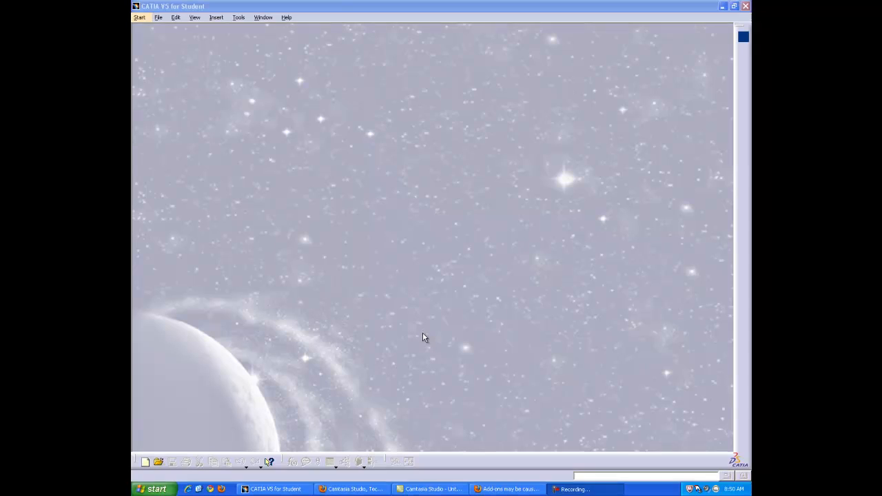
# Step: Create a new part document named Rob Bush Upper
pyautogui.click(158, 17)
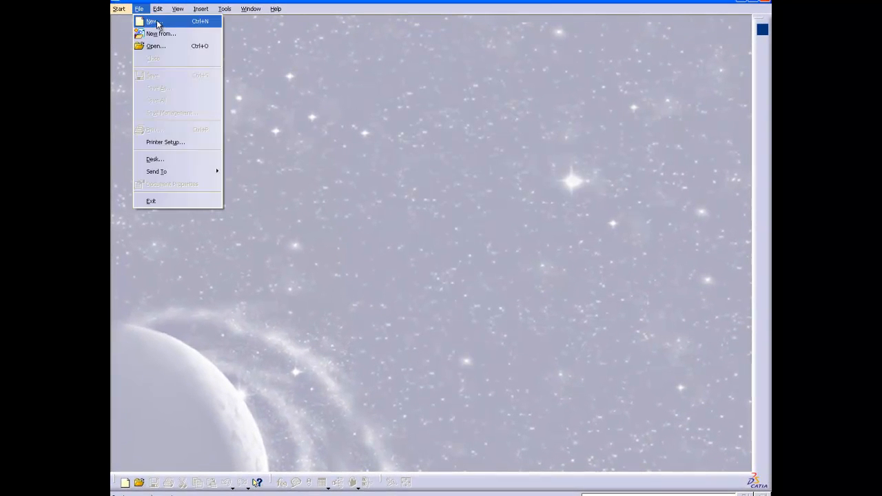
pyautogui.click(157, 25)
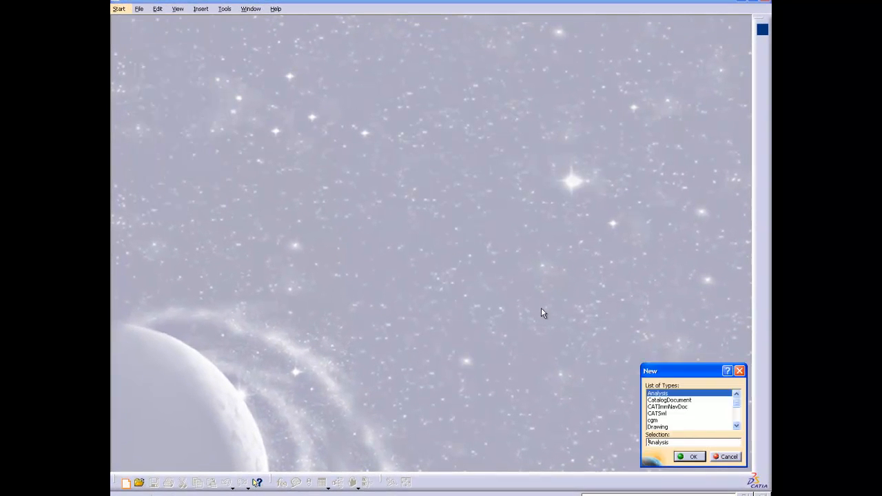
pyautogui.moveTo(736, 398); pyautogui.dragTo(736, 433)
pyautogui.click(655, 393)
pyautogui.click(689, 457)
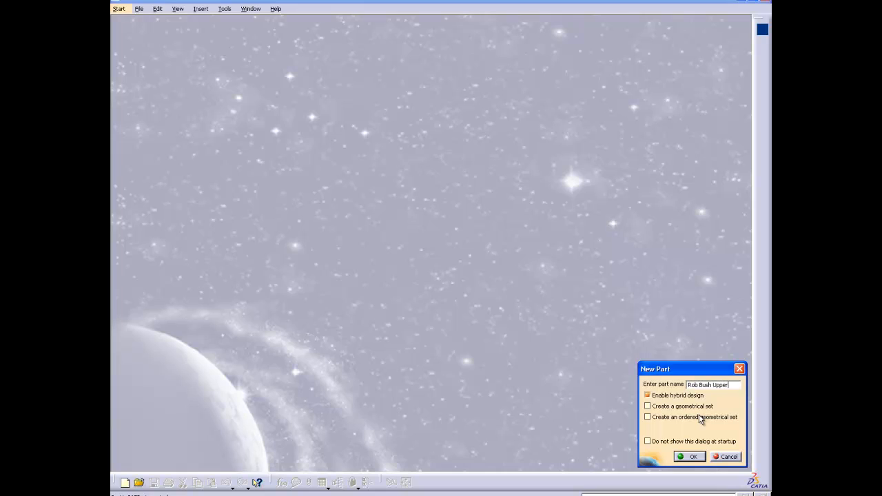
pyautogui.click(697, 457)
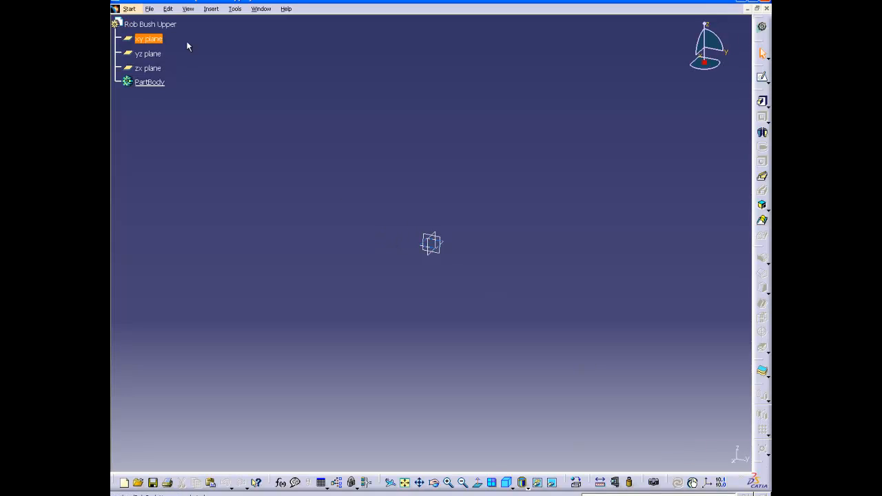
# Step: Start a sketch on the xy plane and move the overlapping floating tool palettes apart
pyautogui.click(158, 40)
pyautogui.click(762, 77)
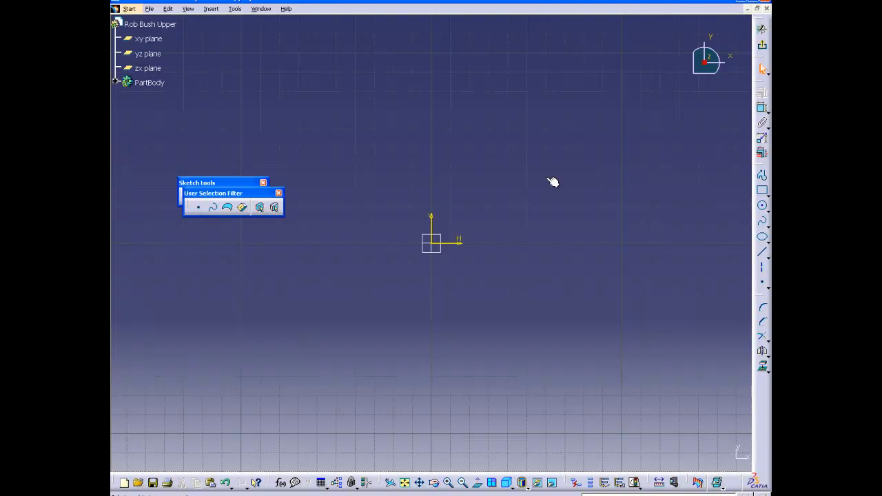
pyautogui.moveTo(241, 186); pyautogui.dragTo(245, 162)
pyautogui.moveTo(247, 195); pyautogui.dragTo(244, 194)
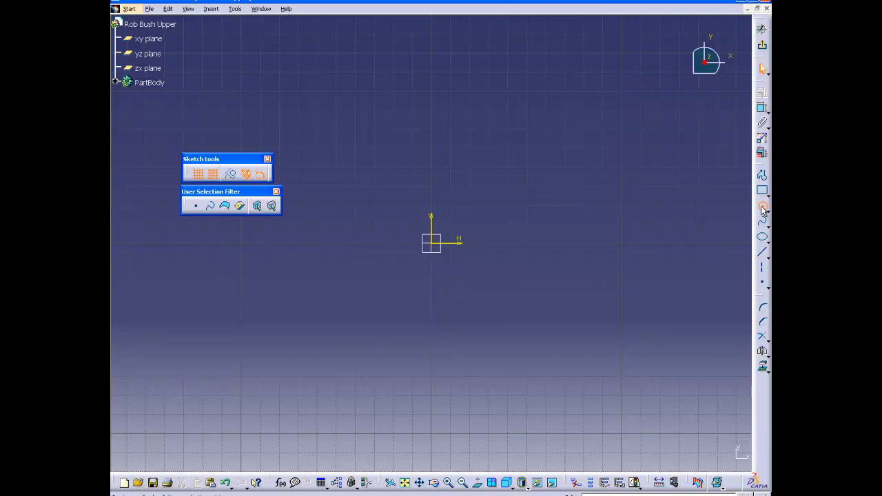
# Step: Sketch two concentric circles centred about 70 mm, 50 mm from the origin, with diameters of about 72 mm and 45 mm
pyautogui.click(762, 205)
pyautogui.click(565, 148)
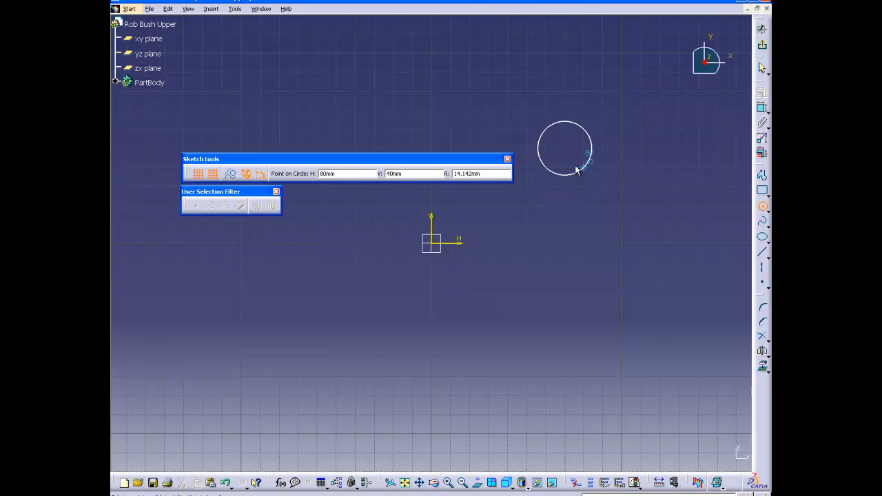
pyautogui.click(628, 189)
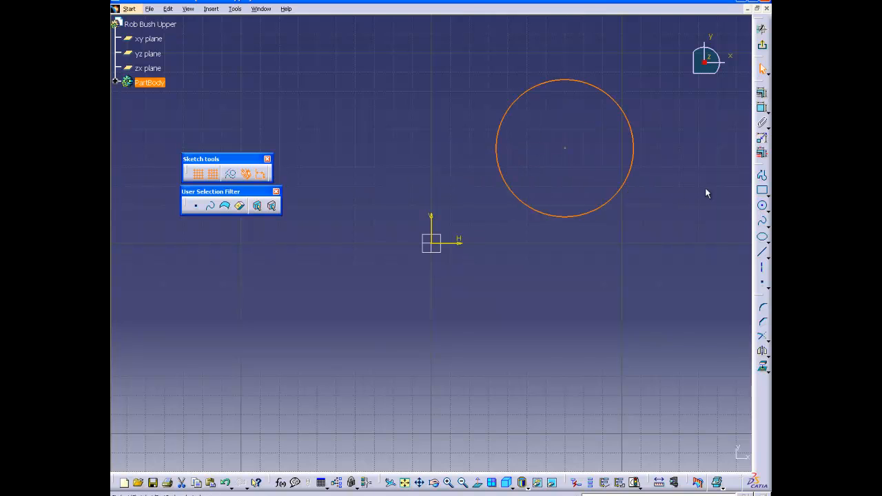
pyautogui.click(763, 206)
pyautogui.click(566, 148)
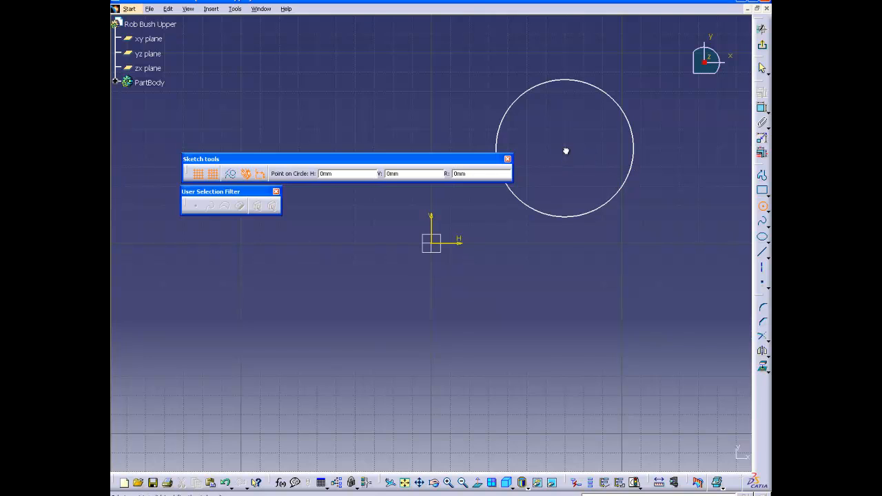
pyautogui.click(604, 165)
pyautogui.click(324, 157)
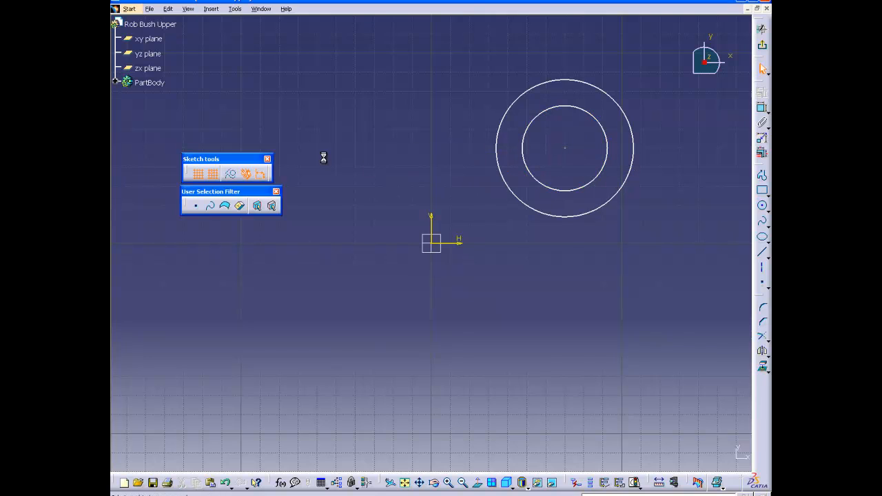
# Step: Add a diameter constraint to the inner circle and set it to 22 mm
pyautogui.click(762, 108)
pyautogui.click(608, 162)
pyautogui.click(663, 177)
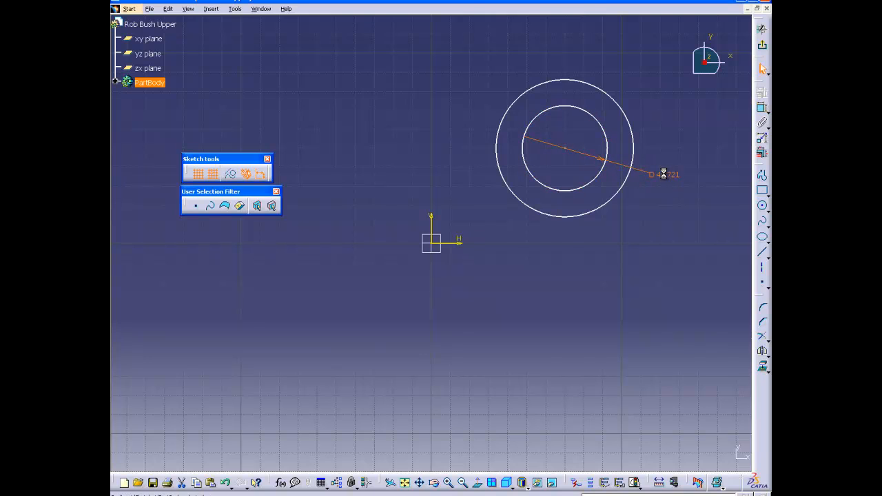
pyautogui.doubleClick(663, 174)
pyautogui.write('22')
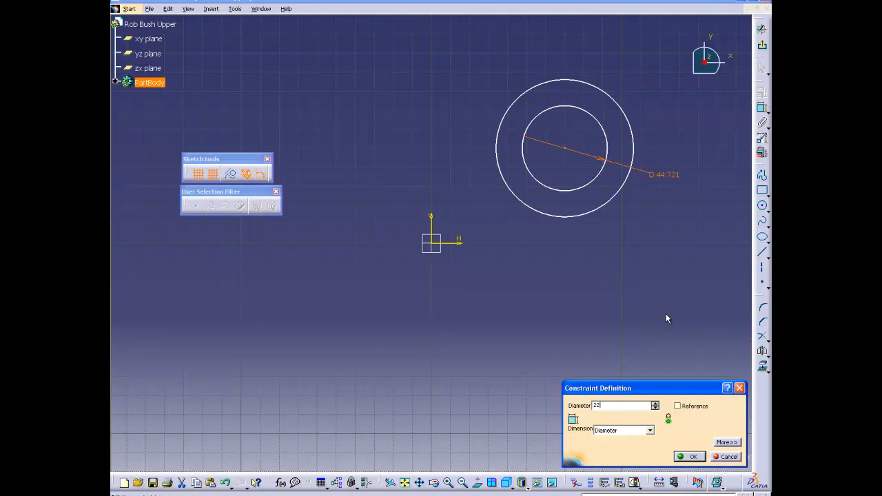
pyautogui.click(693, 456)
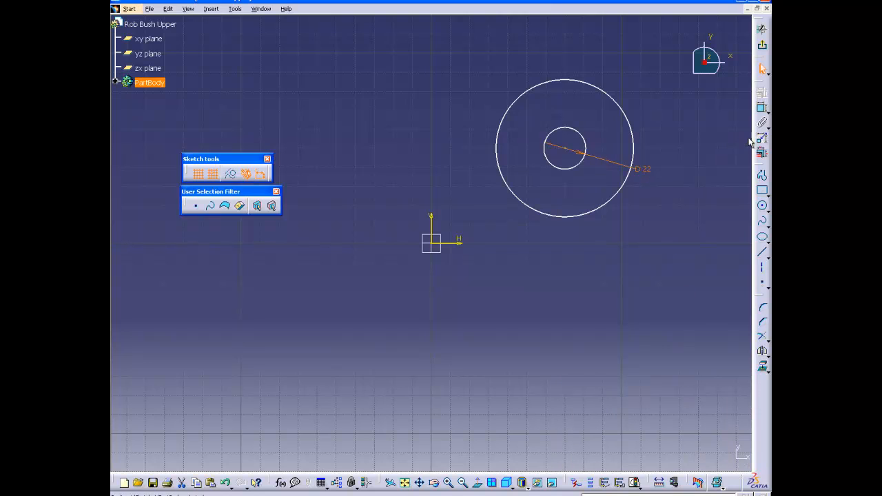
# Step: Constrain the outer circle's diameter to 24 mm and shift the circle pair slightly closer to the horizontal axis
pyautogui.click(761, 107)
pyautogui.click(639, 150)
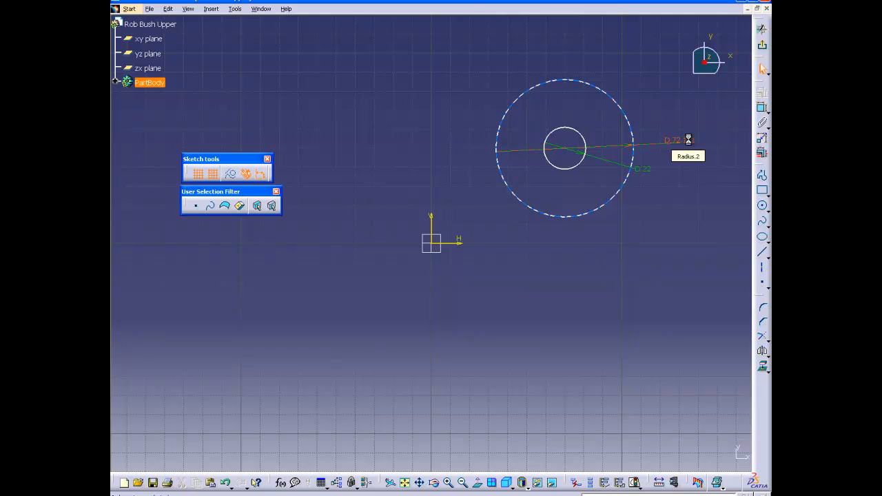
pyautogui.doubleClick(694, 142)
pyautogui.write('24')
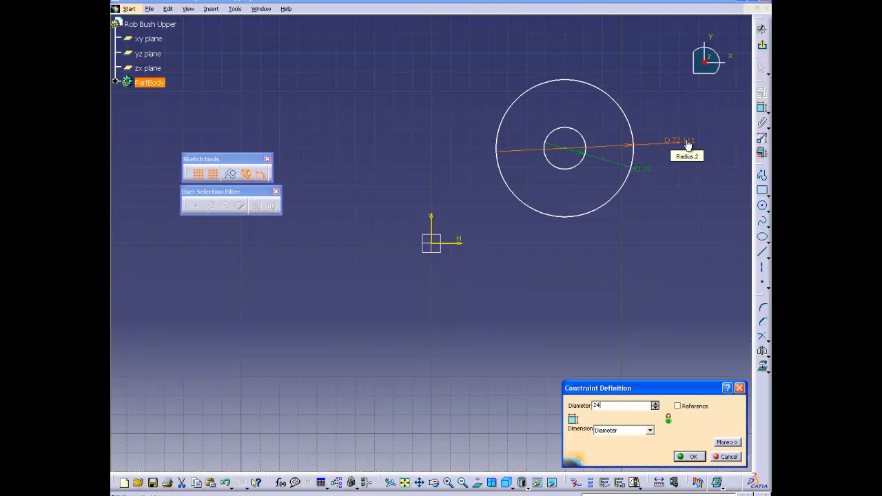
pyautogui.click(691, 456)
pyautogui.moveTo(577, 172)
pyautogui.mouseDown()
pyautogui.moveTo(547, 193)
pyautogui.moveTo(531, 187)
pyautogui.moveTo(568, 206)
pyautogui.moveTo(585, 187)
pyautogui.mouseUp()
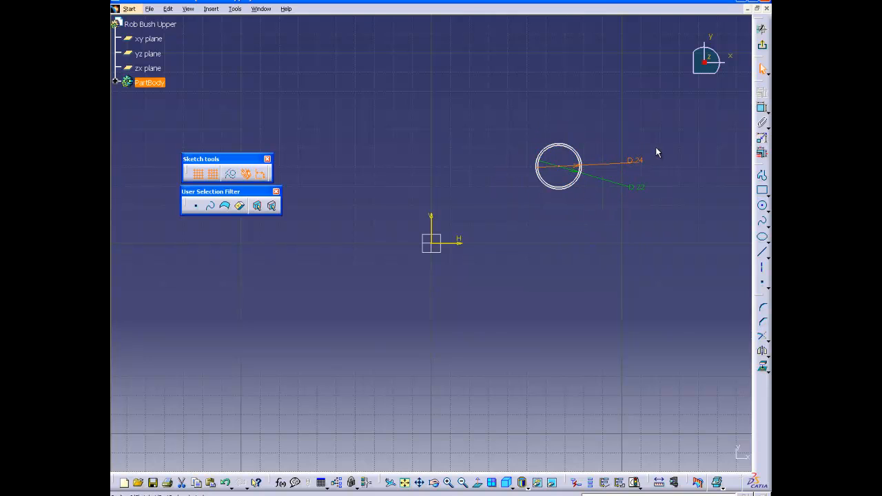
# Step: Exit the sketch and pad the ring profile to a length of 42 mm
pyautogui.click(763, 47)
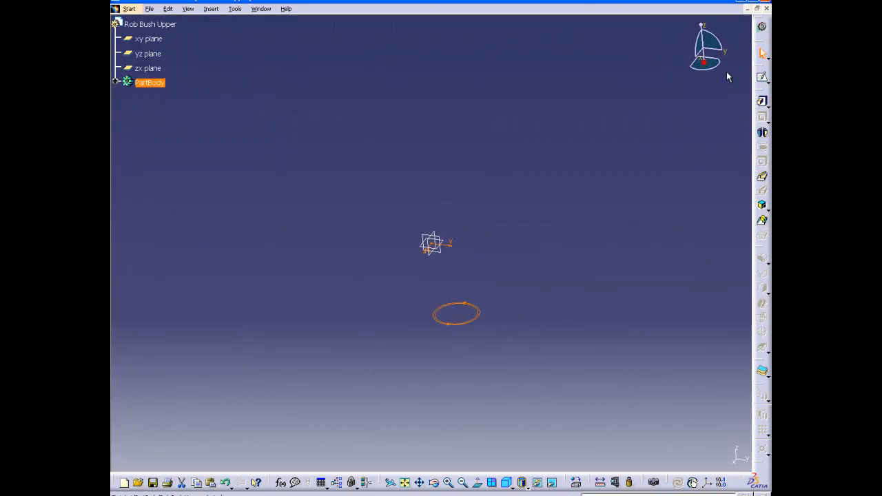
pyautogui.click(763, 103)
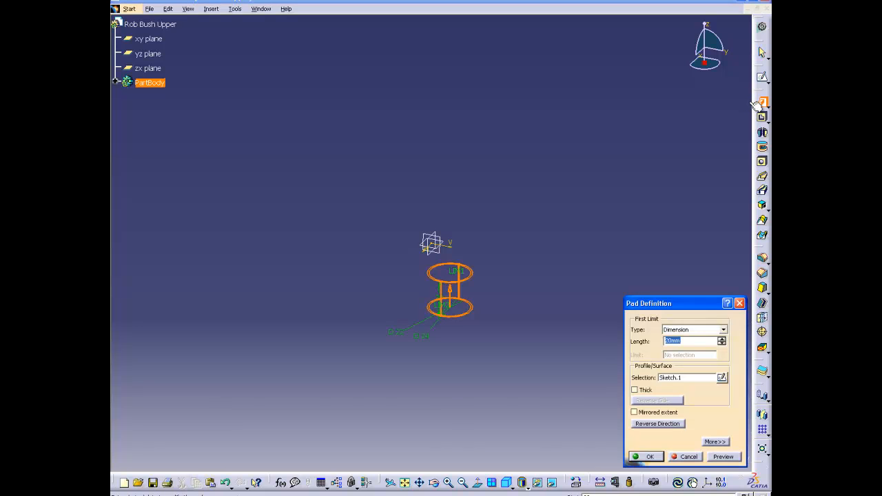
pyautogui.write('42')
pyautogui.click(648, 456)
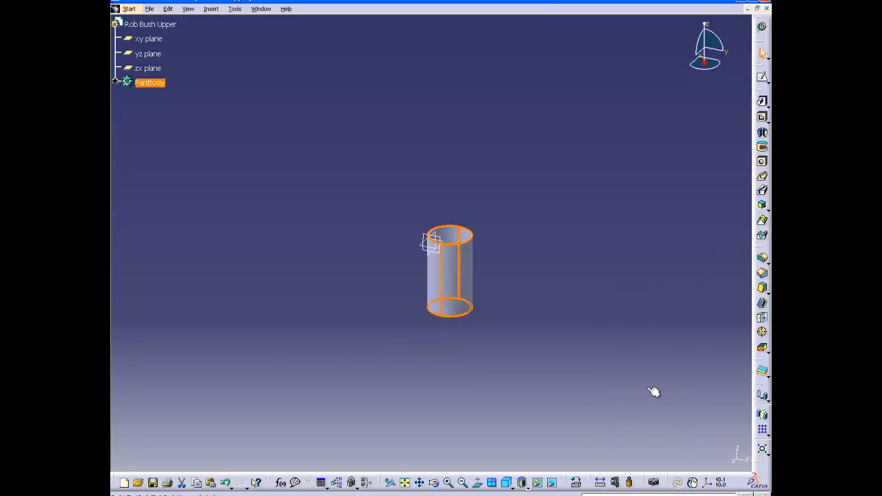
pyautogui.keyDown('ctrl'); pyautogui.moveTo(393, 264); pyautogui.dragTo(389, 185, button='middle'); pyautogui.keyUp('ctrl')
pyautogui.scroll(1, 378, 223)
pyautogui.scroll(-1, 359, 250)
pyautogui.moveTo(358, 248); pyautogui.dragTo(417, 289, button='middle')
pyautogui.moveTo(455, 326); pyautogui.dragTo(379, 193, button='middle')
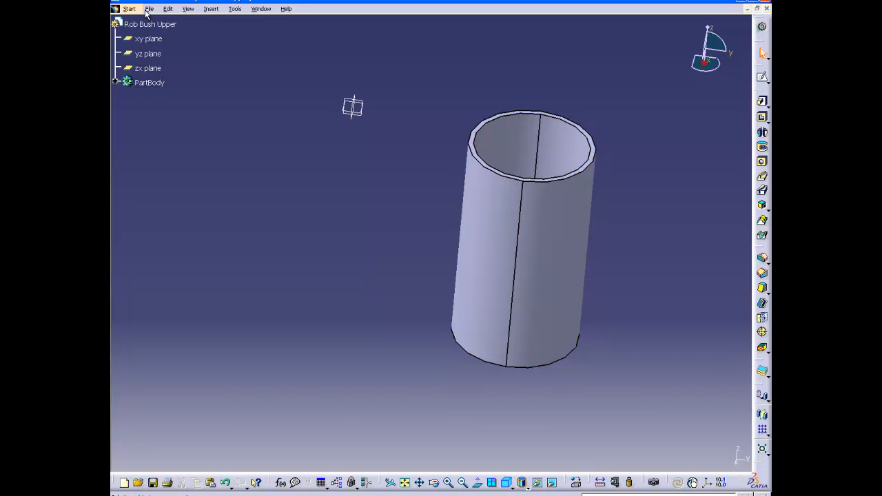
# Step: Minimize the upper bush part and create a new part document named Rod Bush Lower
pyautogui.click(748, 10)
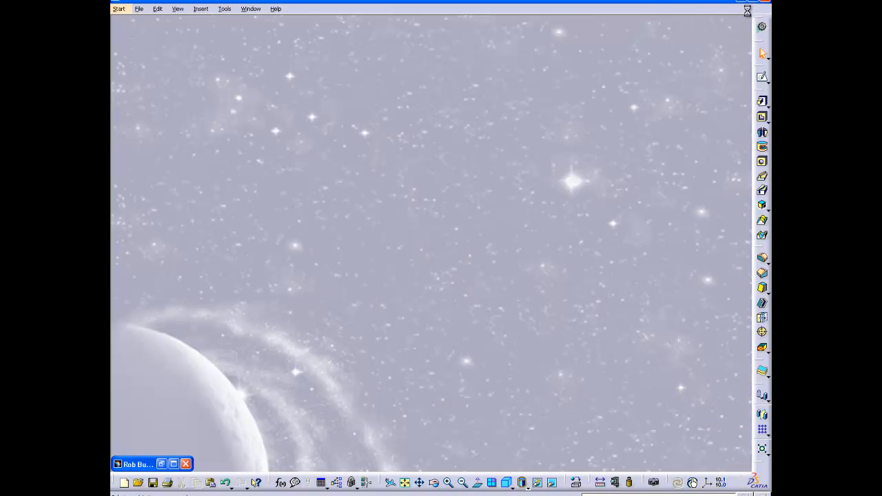
pyautogui.click(138, 8)
pyautogui.click(148, 19)
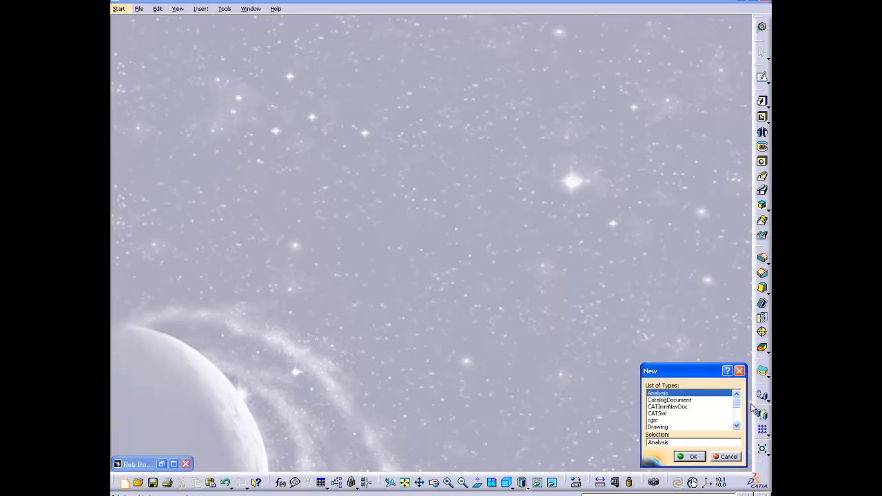
pyautogui.moveTo(737, 402); pyautogui.dragTo(740, 426)
pyautogui.click(660, 394)
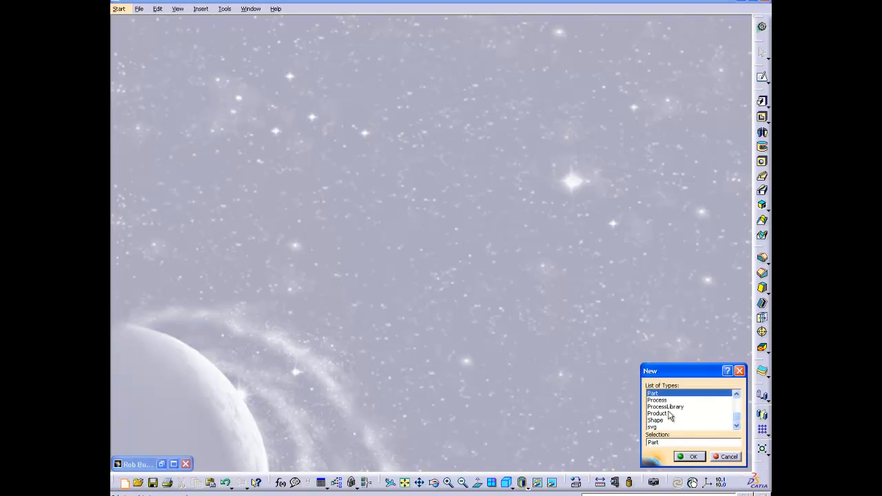
pyautogui.click(691, 456)
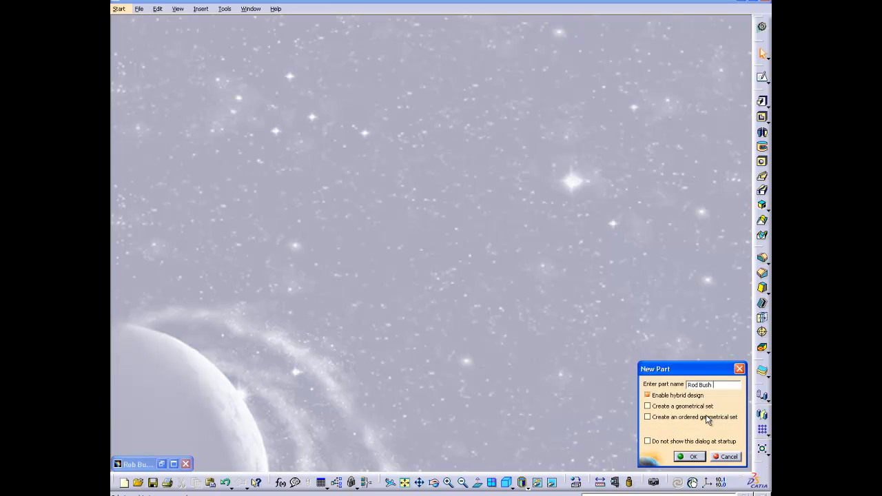
pyautogui.click(697, 459)
# Step: Start a sketch on the xy plane and draw two concentric circles with diameters of about 45 mm and 40 mm
pyautogui.click(148, 39)
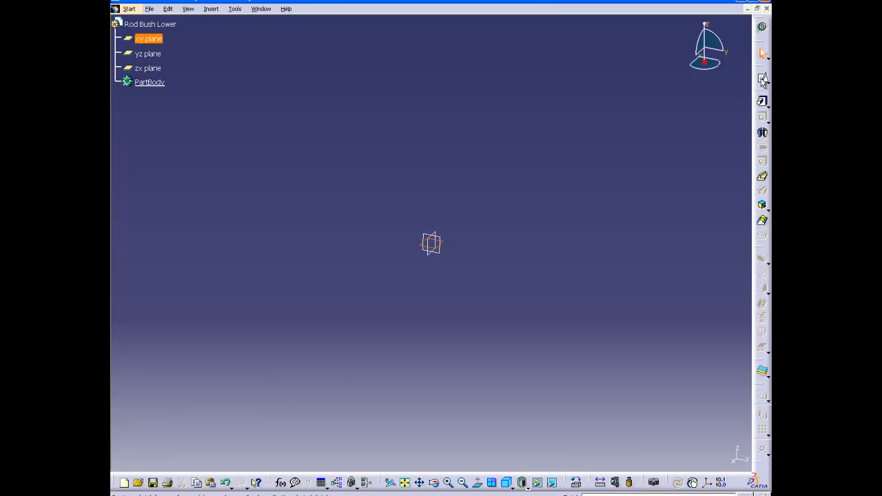
pyautogui.click(762, 78)
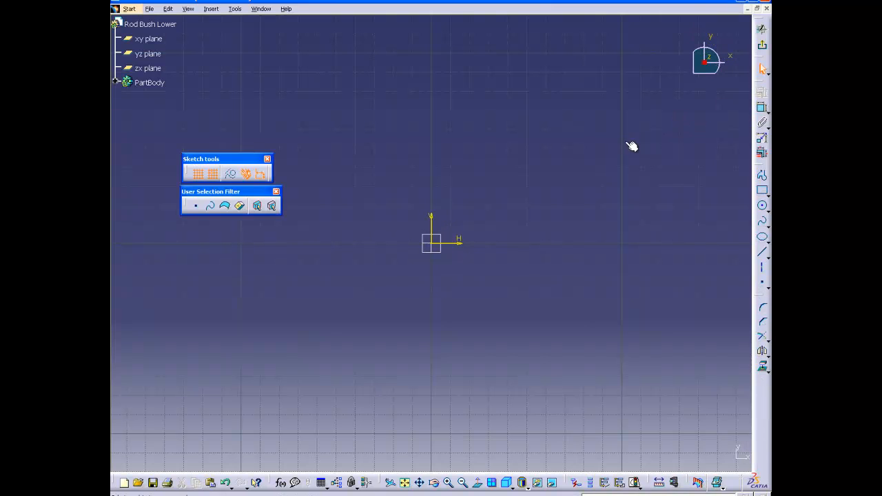
pyautogui.click(762, 206)
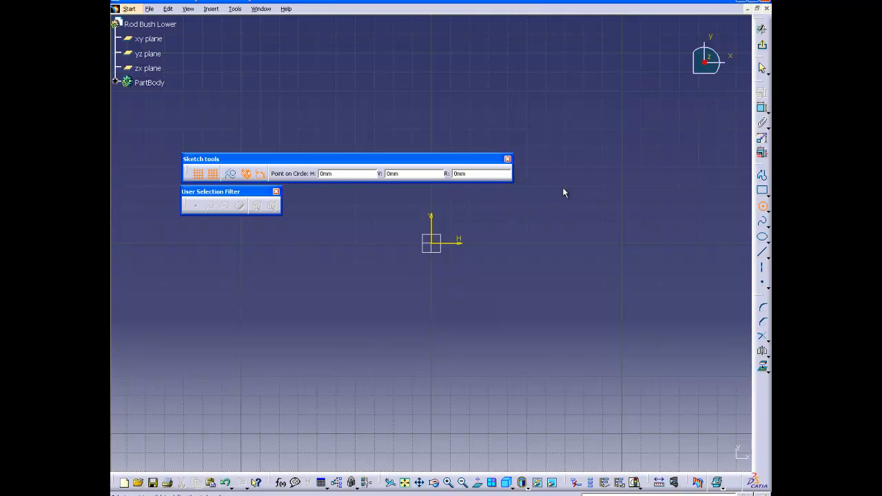
pyautogui.click(604, 197)
pyautogui.click(758, 206)
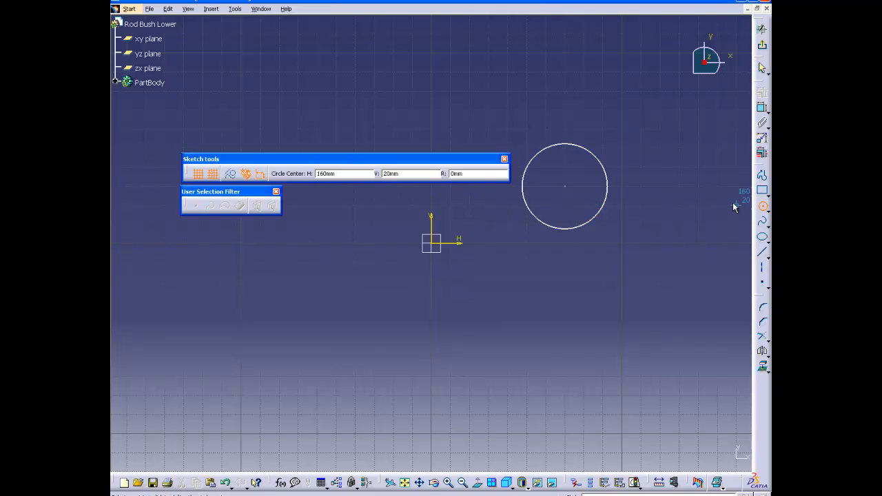
pyautogui.click(566, 186)
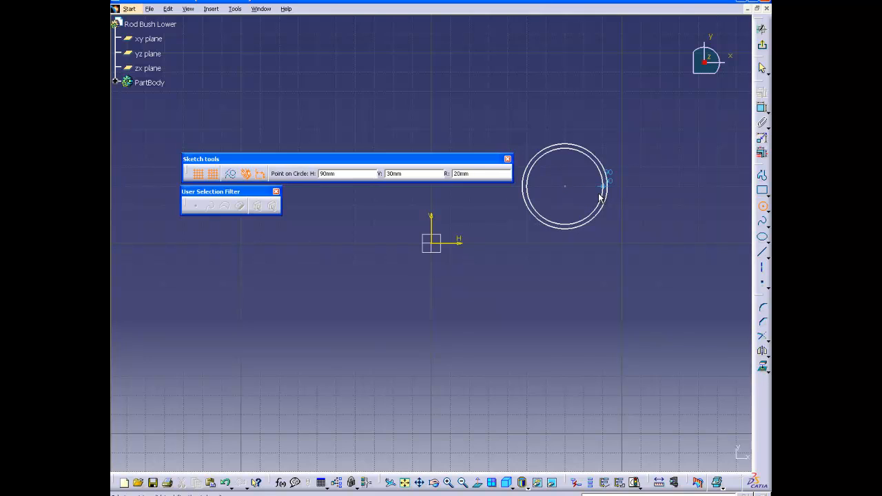
pyautogui.click(599, 197)
# Step: Add a diameter constraint to the larger circle and set it to 15 mm
pyautogui.click(762, 108)
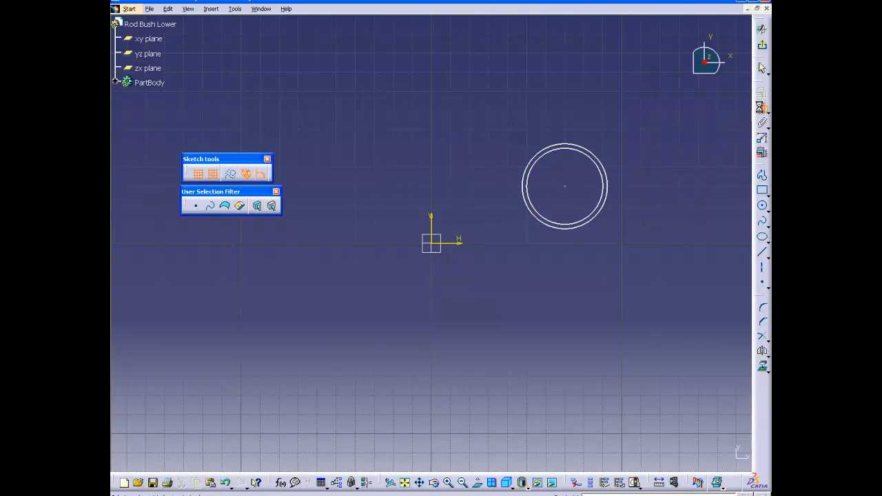
pyautogui.click(607, 183)
pyautogui.click(678, 147)
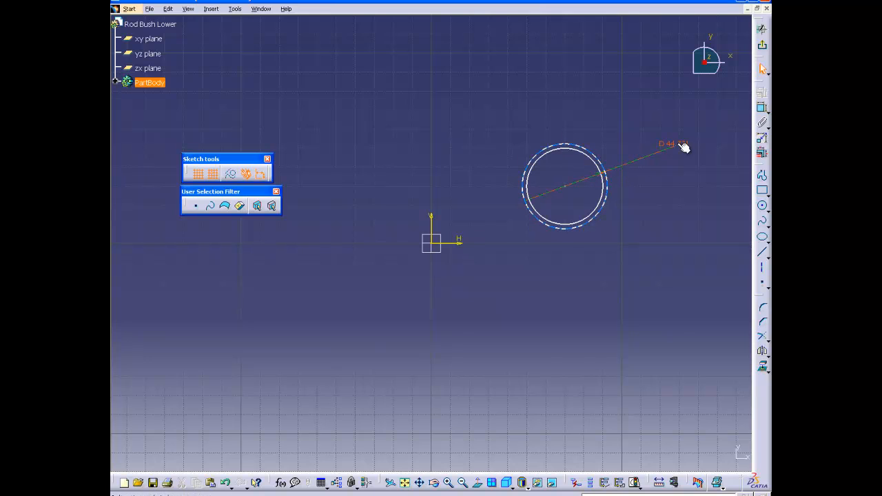
pyautogui.doubleClick(679, 147)
pyautogui.write('15')
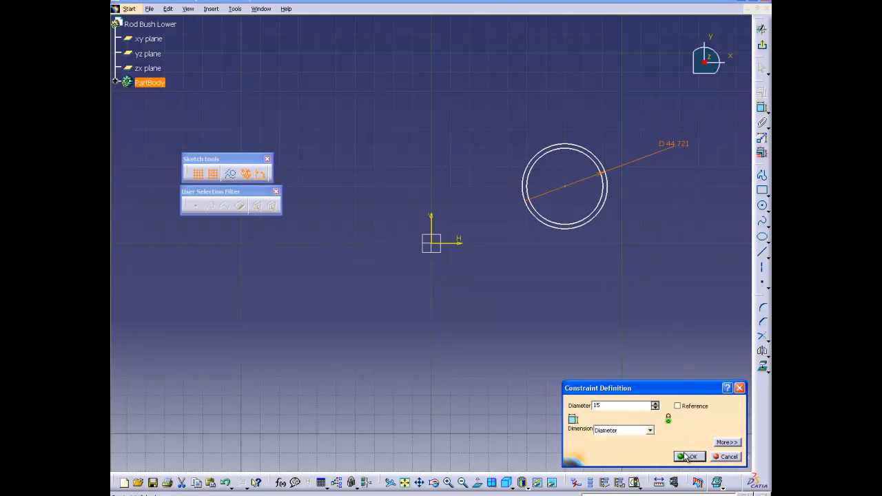
pyautogui.click(687, 456)
# Step: Change the diameter constraint of the dimensioned inner circle to 12 mm
pyautogui.click(762, 107)
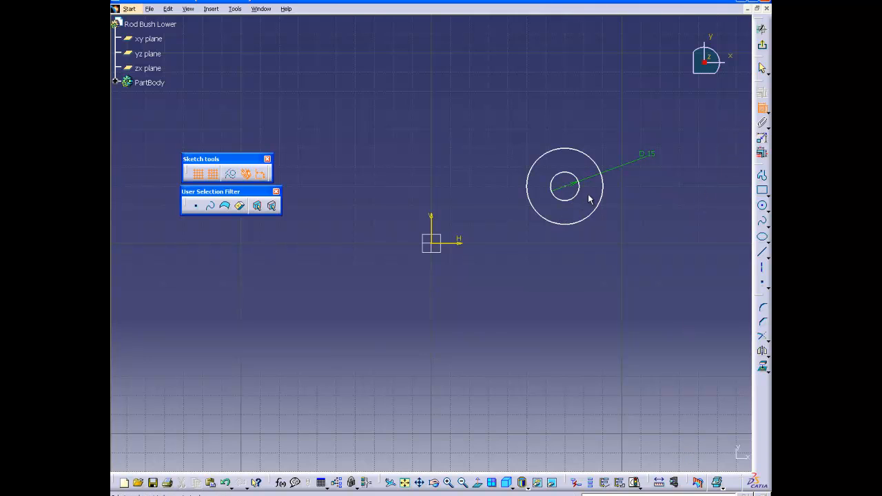
pyautogui.click(763, 109)
pyautogui.doubleClick(655, 157)
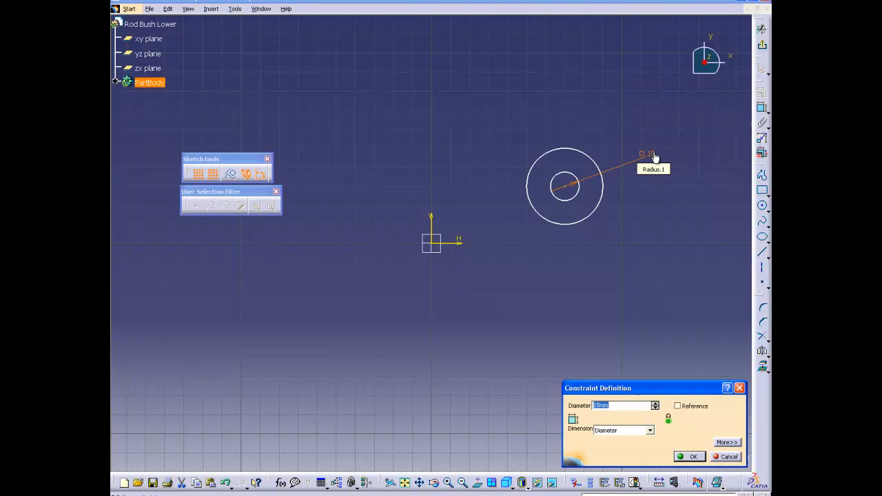
pyautogui.write('12')
pyautogui.click(691, 456)
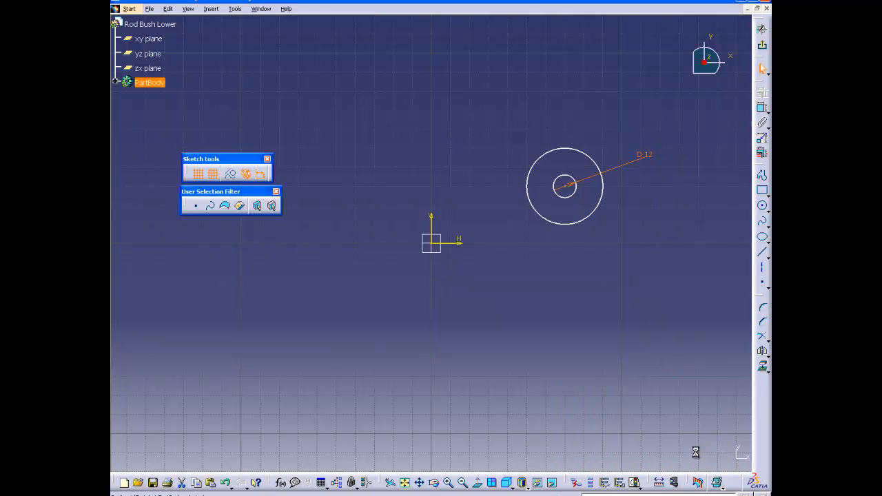
# Step: Add a diameter constraint to the undimensioned outer circle and set it to 15 mm
pyautogui.click(606, 199)
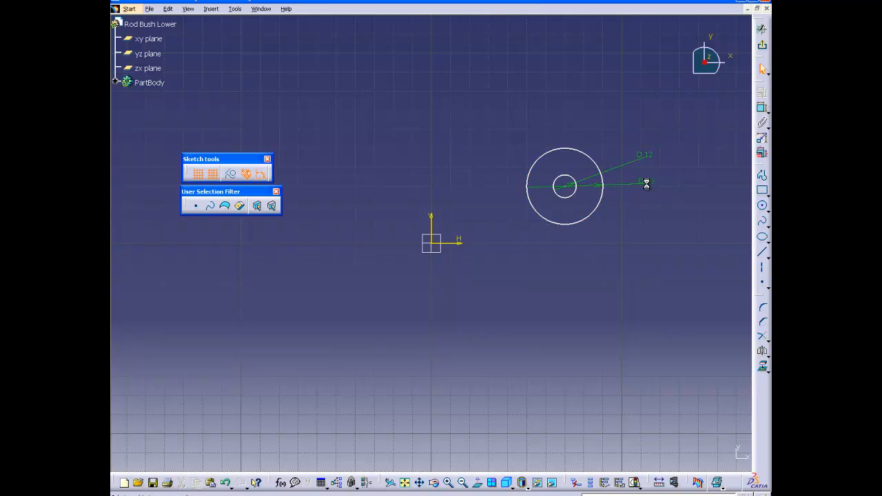
pyautogui.doubleClick(647, 183)
pyautogui.write('15')
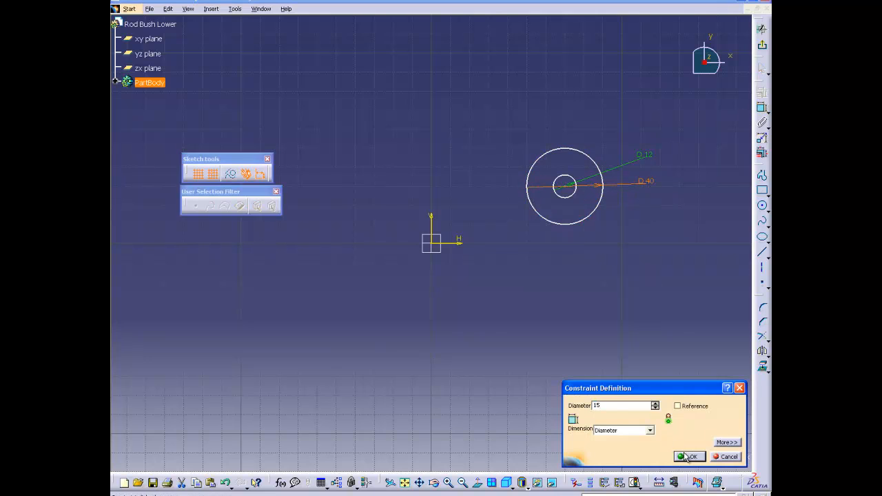
pyautogui.click(688, 456)
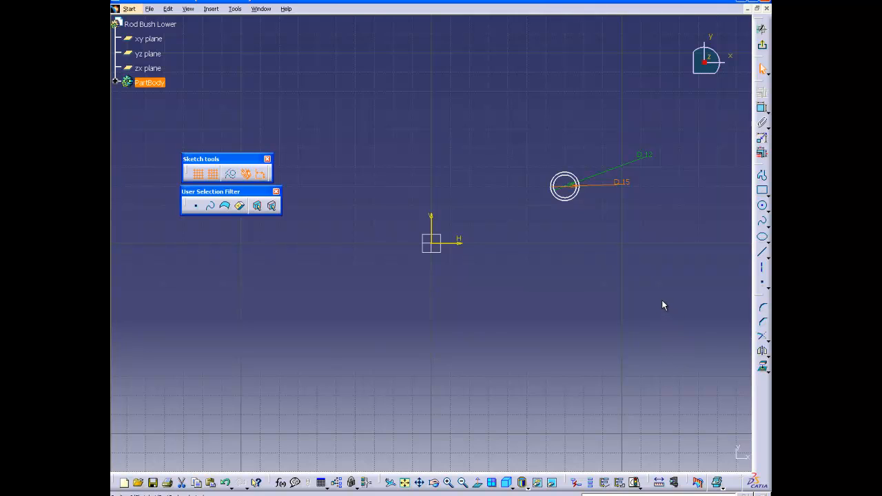
pyautogui.click(648, 248)
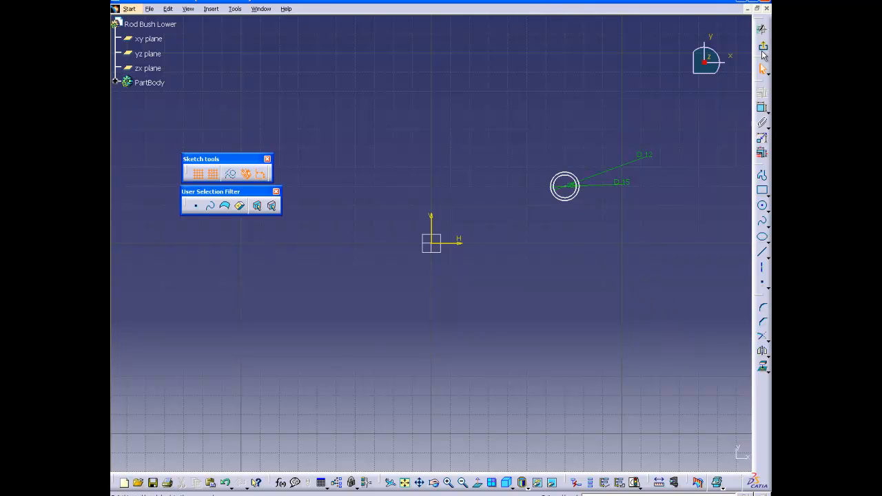
# Step: Exit the sketch and pad the ring profile to a length of 25 mm
pyautogui.click(762, 46)
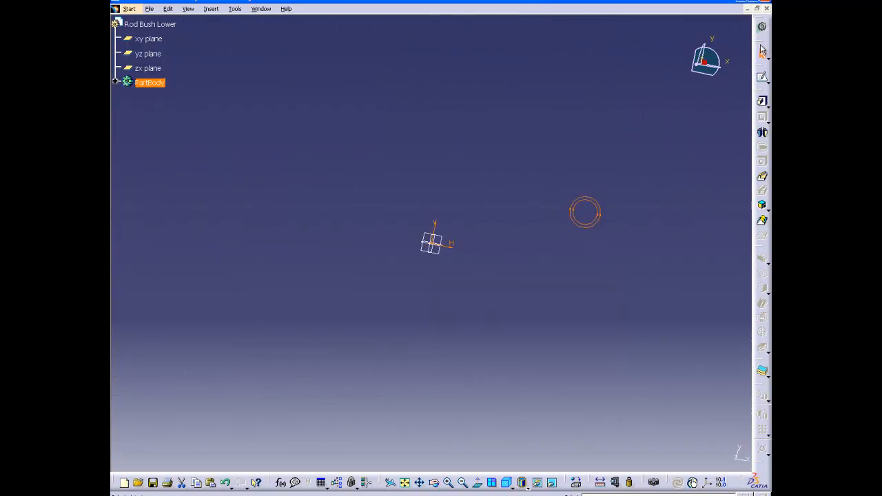
pyautogui.click(762, 101)
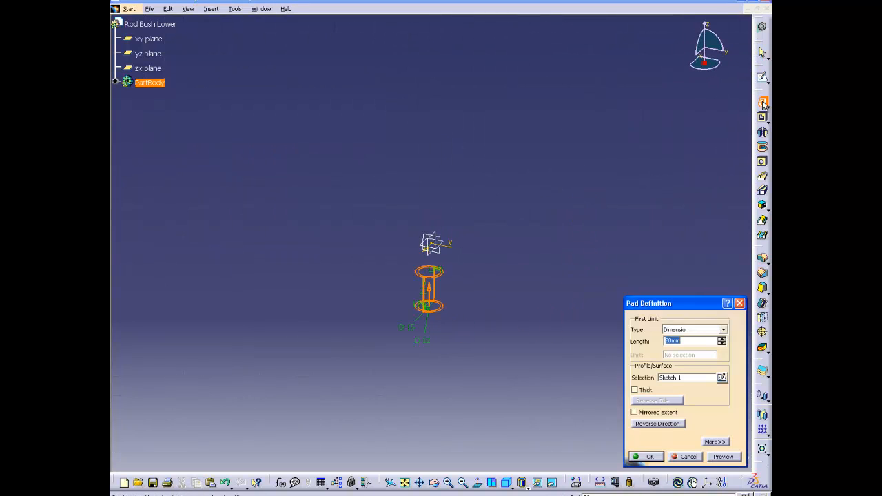
pyautogui.write('25')
pyautogui.click(642, 456)
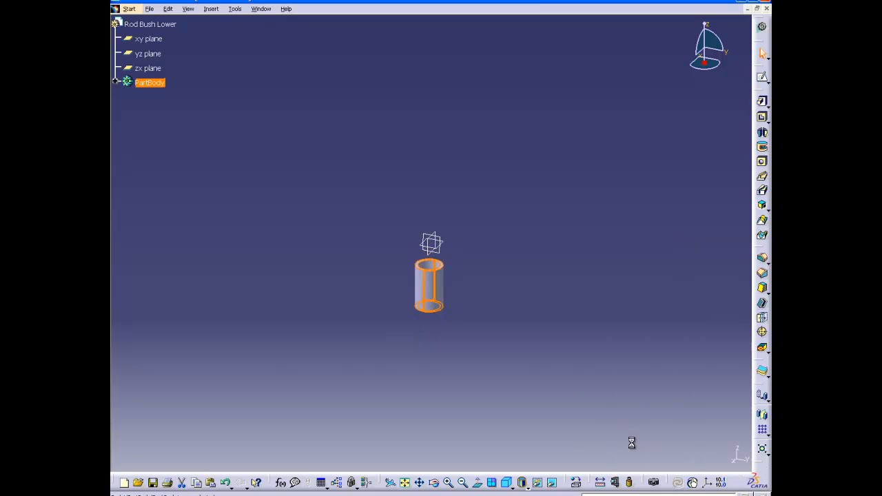
pyautogui.moveTo(522, 305); pyautogui.dragTo(528, 237, button='middle')
pyautogui.moveTo(514, 325); pyautogui.dragTo(521, 204, button='middle')
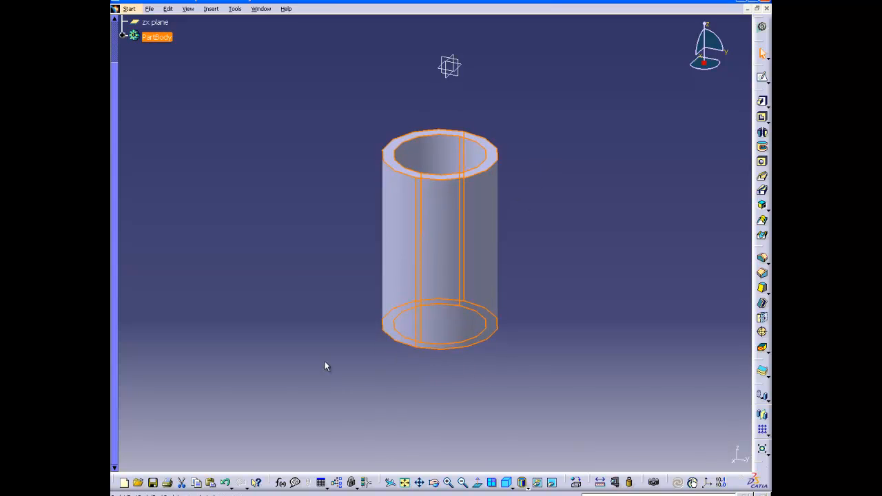
pyautogui.moveTo(325, 301); pyautogui.dragTo(394, 335, button='middle')
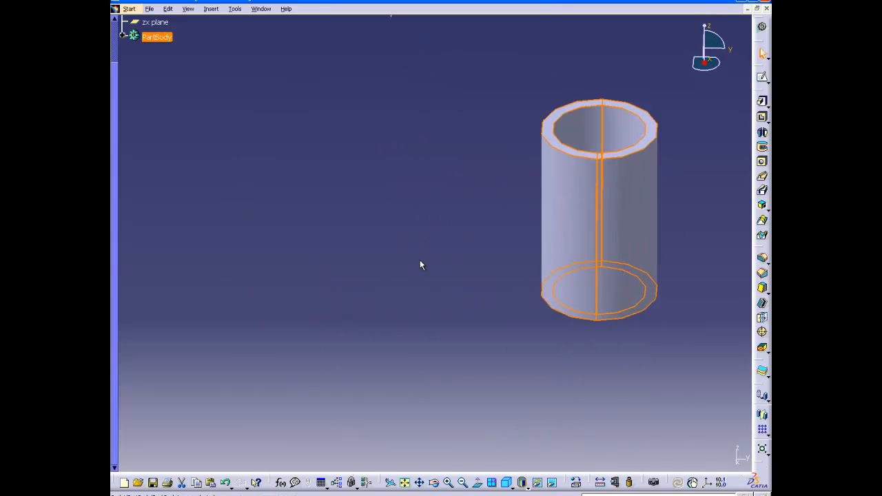
# Step: Minimize the lower bush part and create a new part document named Piston Pin
pyautogui.click(746, 9)
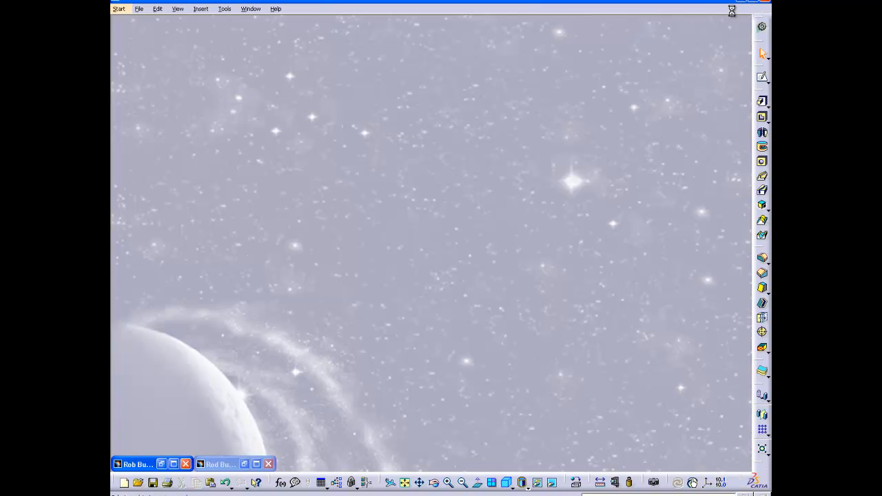
pyautogui.click(140, 10)
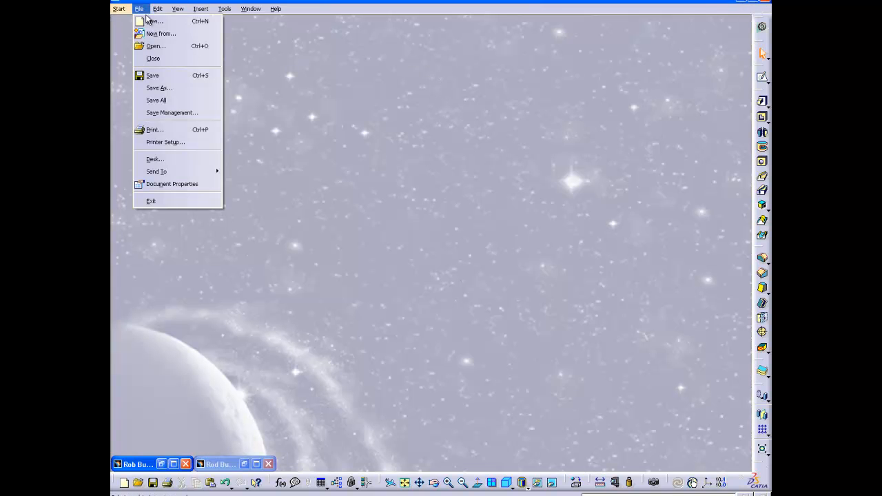
pyautogui.click(151, 21)
pyautogui.moveTo(736, 404); pyautogui.dragTo(735, 418)
pyautogui.click(667, 394)
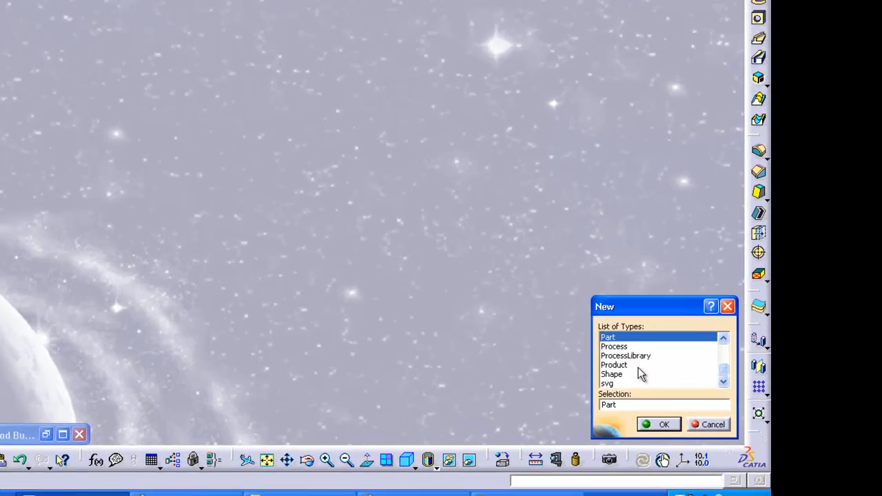
pyautogui.click(661, 427)
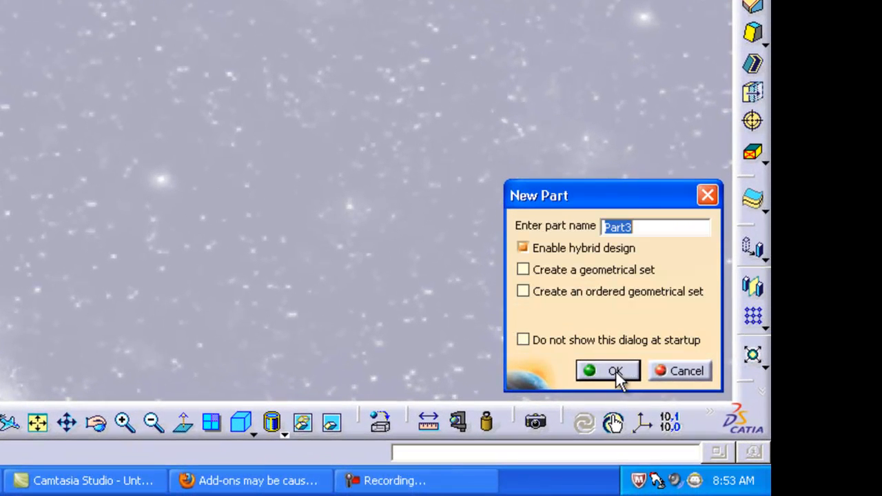
pyautogui.write('Pi')
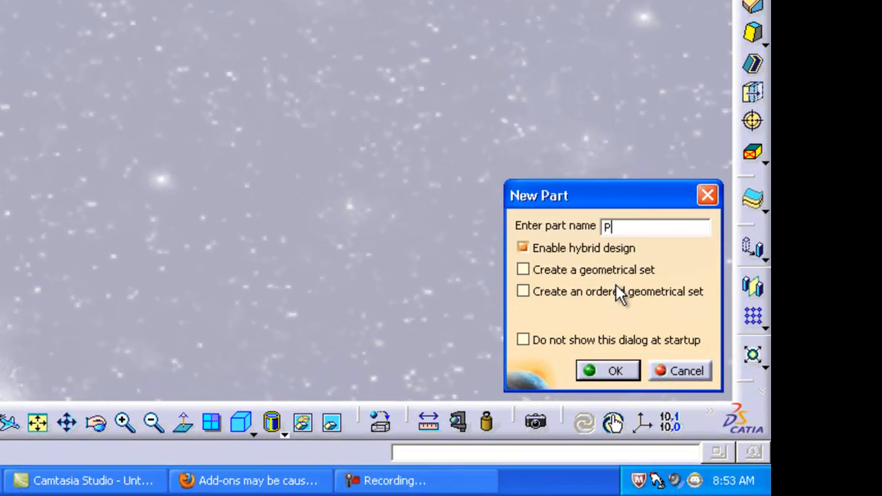
pyautogui.write('ston Pin')
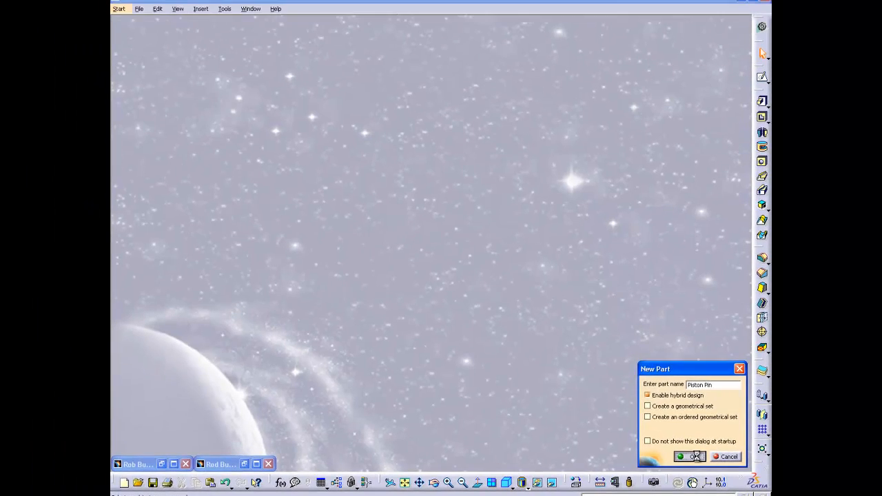
pyautogui.click(615, 371)
pyautogui.click(680, 83)
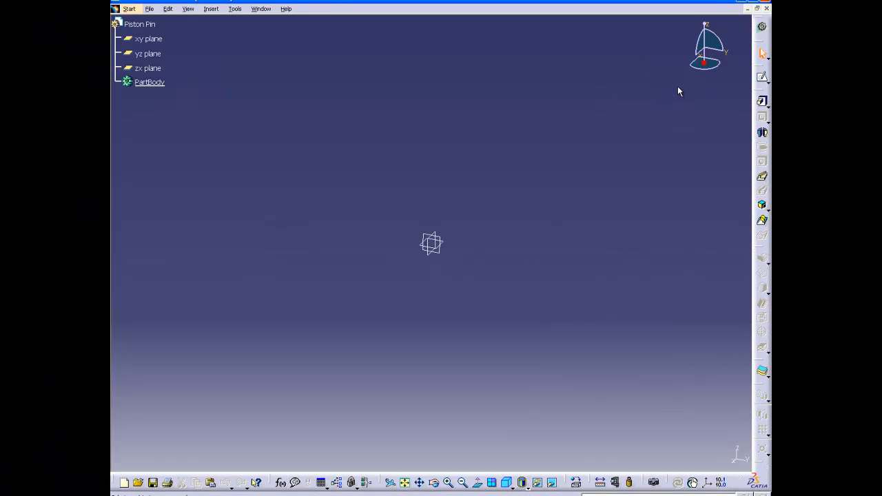
# Step: Start a sketch on the xy plane and draw two concentric circles with diameters of about 72 mm and 45 mm
pyautogui.click(163, 39)
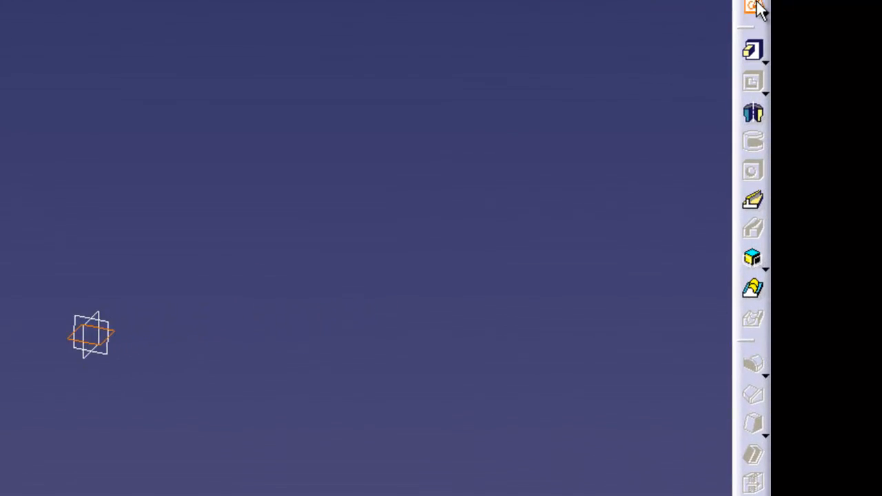
pyautogui.click(761, 77)
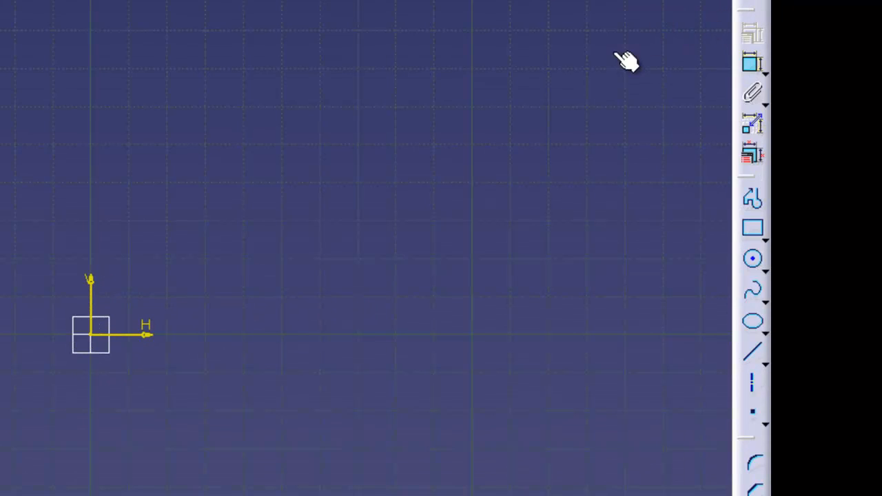
pyautogui.click(753, 261)
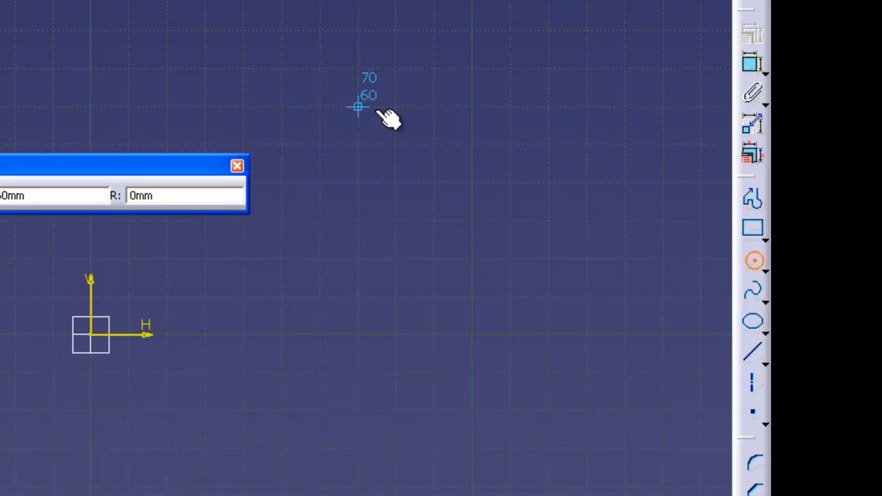
pyautogui.click(357, 107)
pyautogui.click(466, 185)
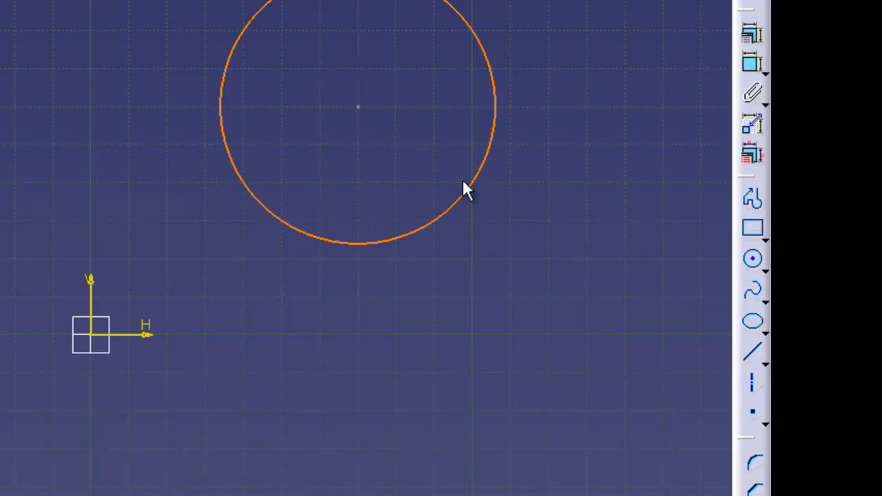
pyautogui.click(754, 261)
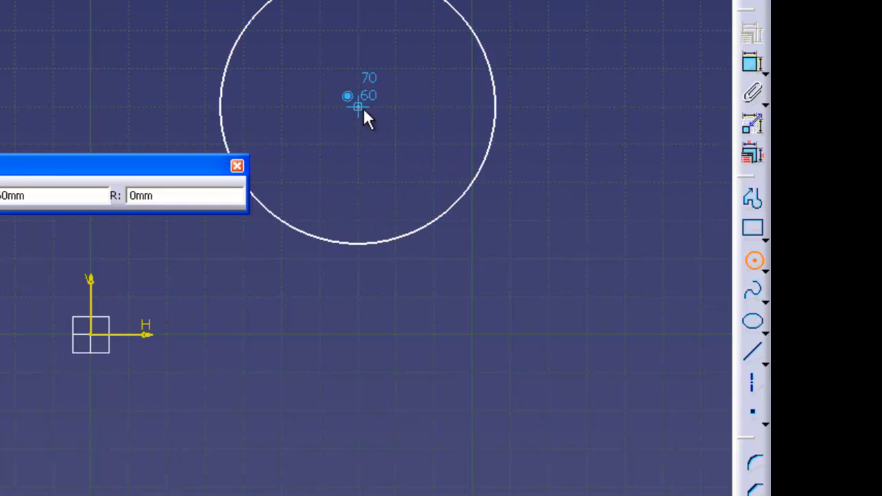
pyautogui.click(357, 107)
pyautogui.click(421, 144)
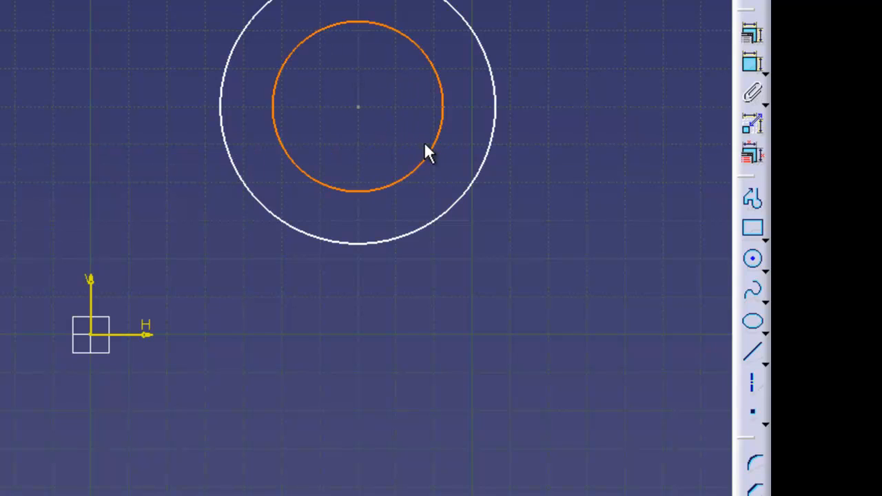
# Step: Add a diameter constraint to the larger circle and set it to 11 mm
pyautogui.click(497, 112)
pyautogui.click(628, 95)
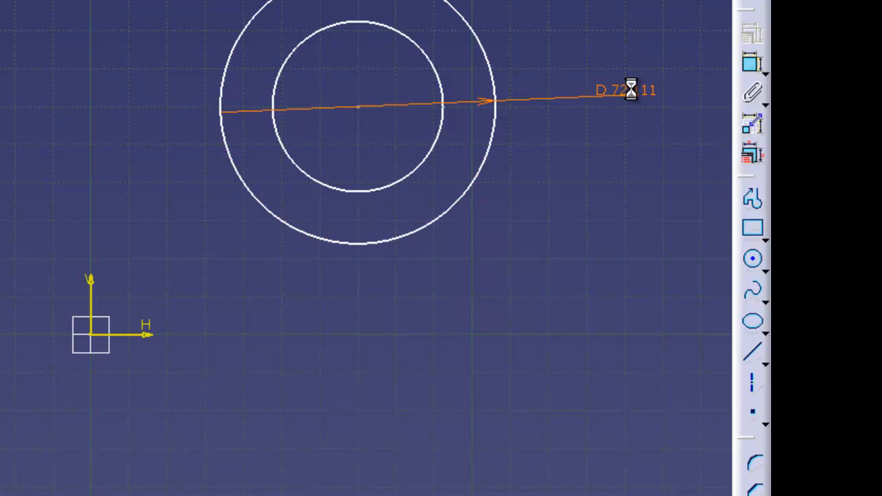
pyautogui.doubleClick(632, 95)
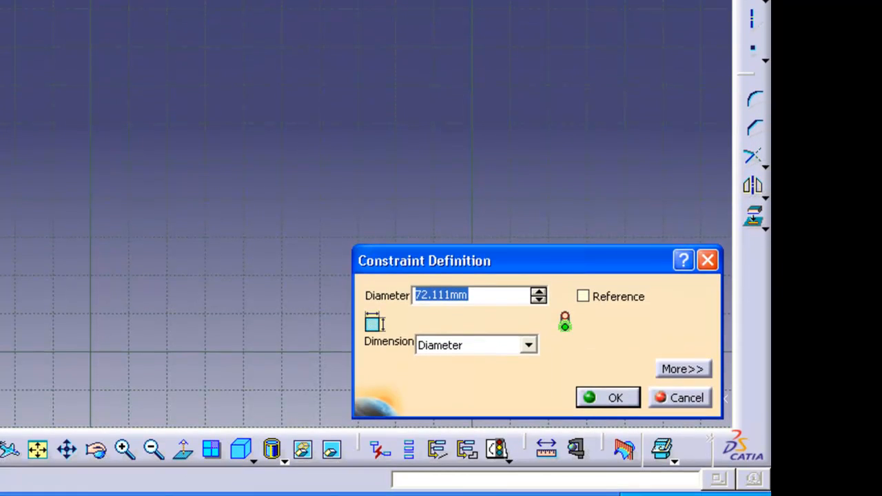
pyautogui.write('22')
pyautogui.click(610, 396)
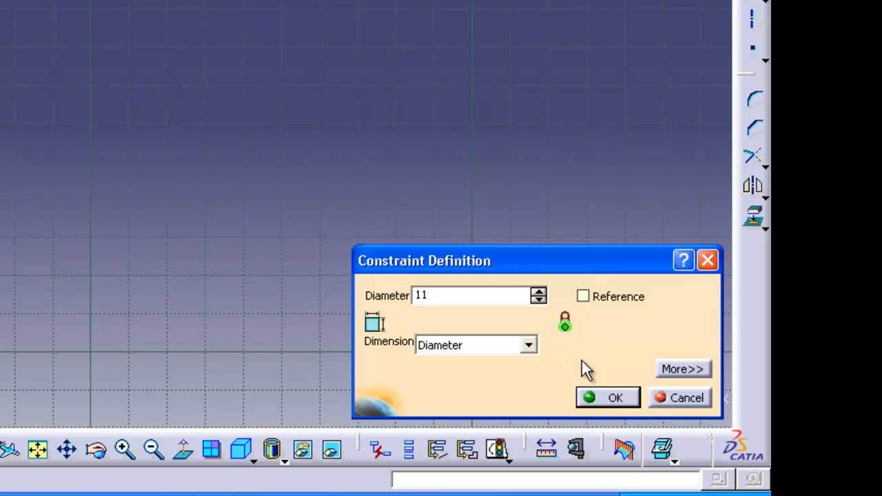
pyautogui.click(620, 398)
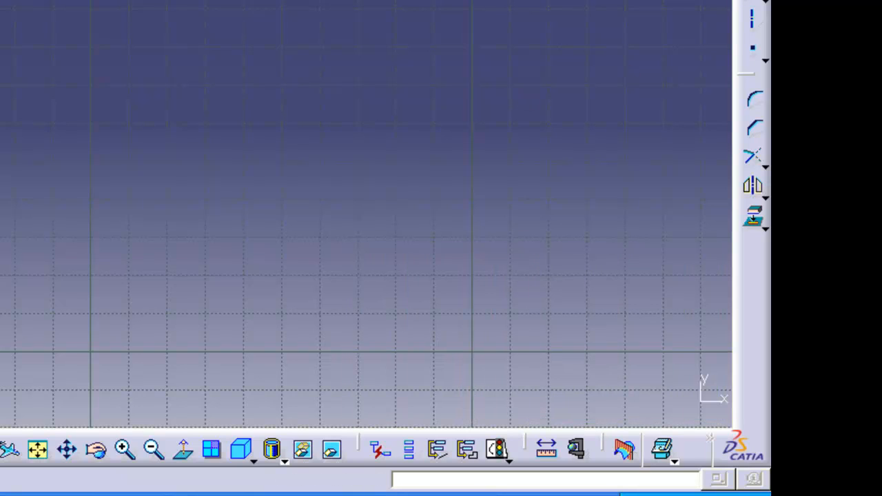
# Step: Set the other circle's diameter constraint to 22 mm and move the concentric circles closer to the horizontal axis
pyautogui.write('22')
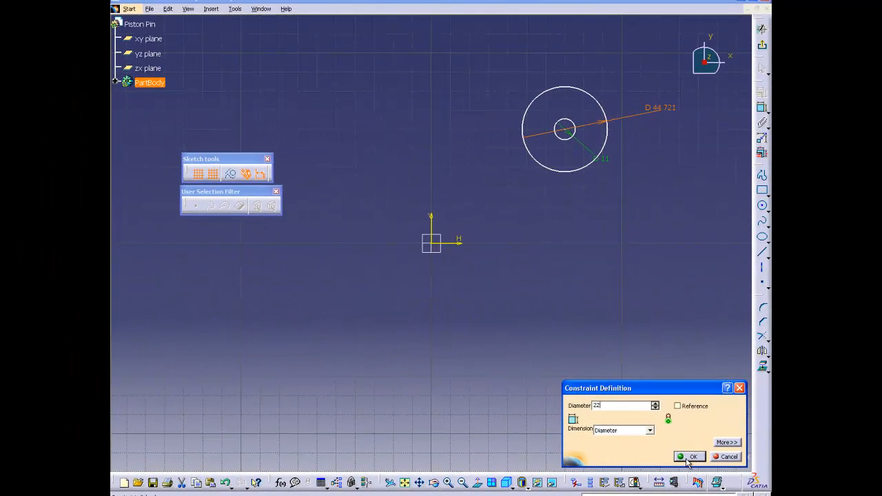
pyautogui.click(688, 456)
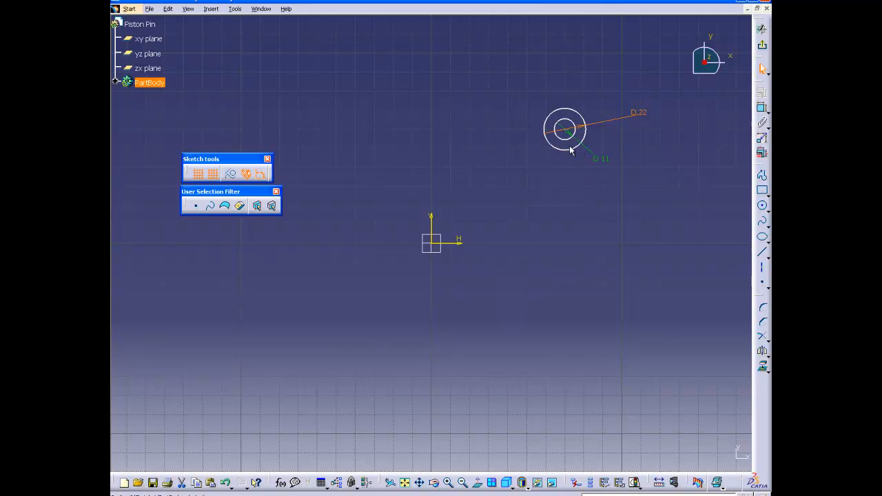
pyautogui.moveTo(572, 152)
pyautogui.mouseDown()
pyautogui.moveTo(556, 156)
pyautogui.moveTo(557, 212)
pyautogui.moveTo(547, 223)
pyautogui.mouseUp()
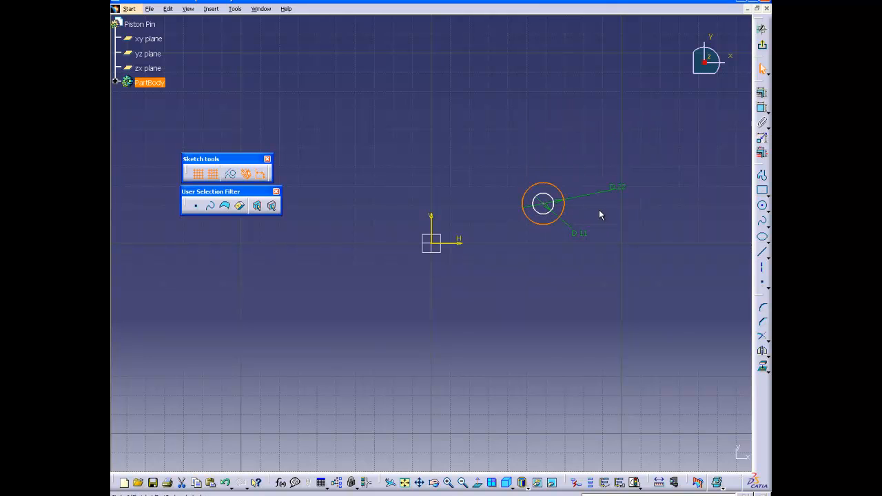
pyautogui.click(610, 206)
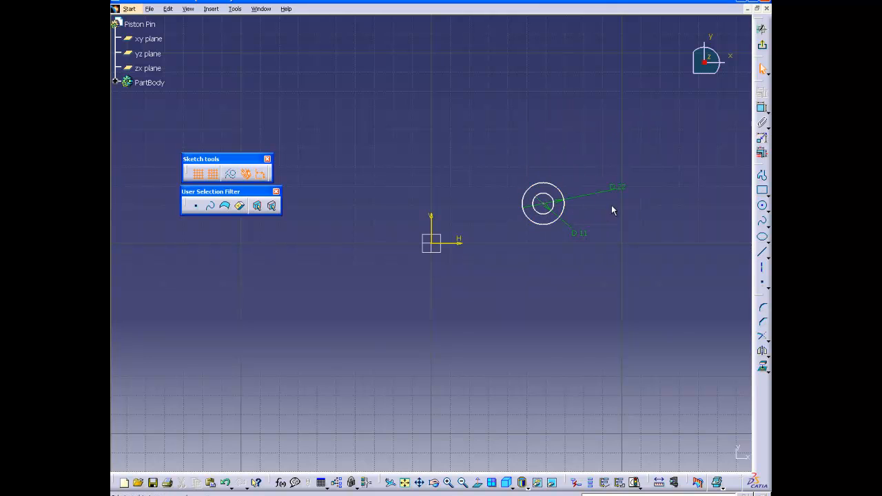
# Step: Exit the sketch and pad the piston pin profile to a length of 80 mm
pyautogui.click(761, 47)
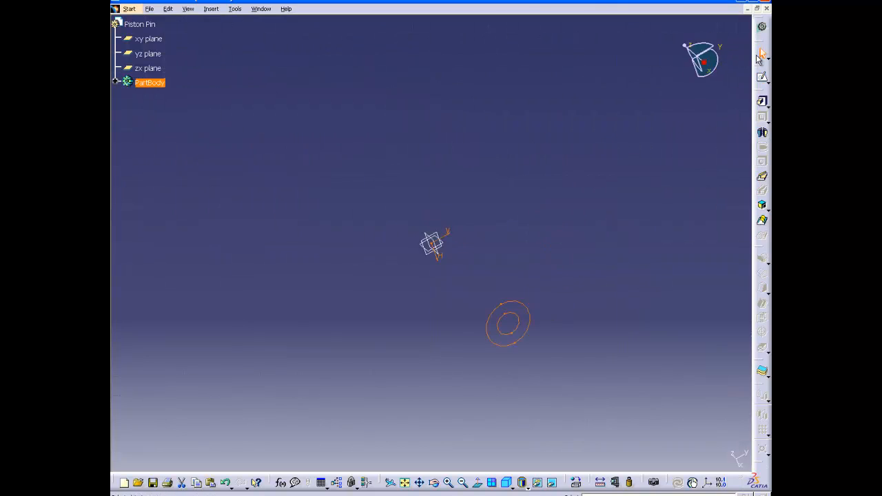
pyautogui.click(761, 102)
pyautogui.write('80')
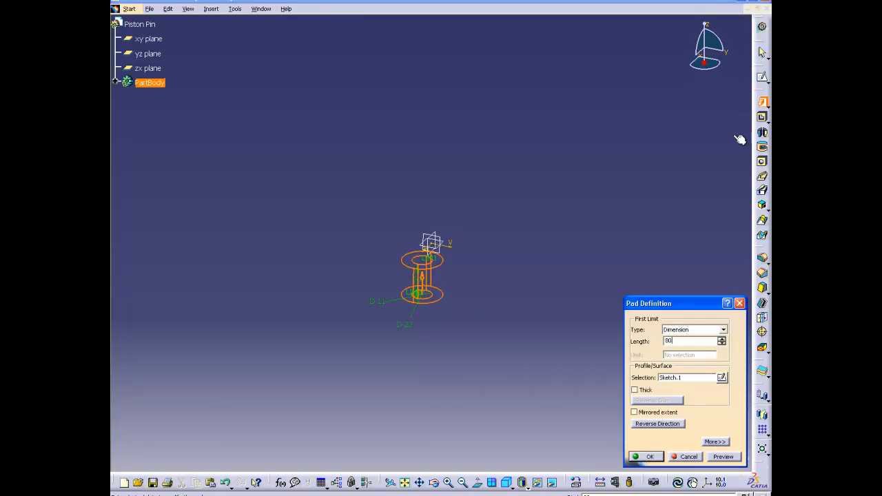
pyautogui.click(647, 456)
pyautogui.moveTo(381, 290); pyautogui.dragTo(463, 227, button='middle')
pyautogui.scroll(-1, 469, 236)
pyautogui.moveTo(482, 143)
pyautogui.mouseDown(button='middle')
pyautogui.moveTo(451, 252)
pyautogui.moveTo(494, 109)
pyautogui.moveTo(484, 134)
pyautogui.mouseUp(button='middle')
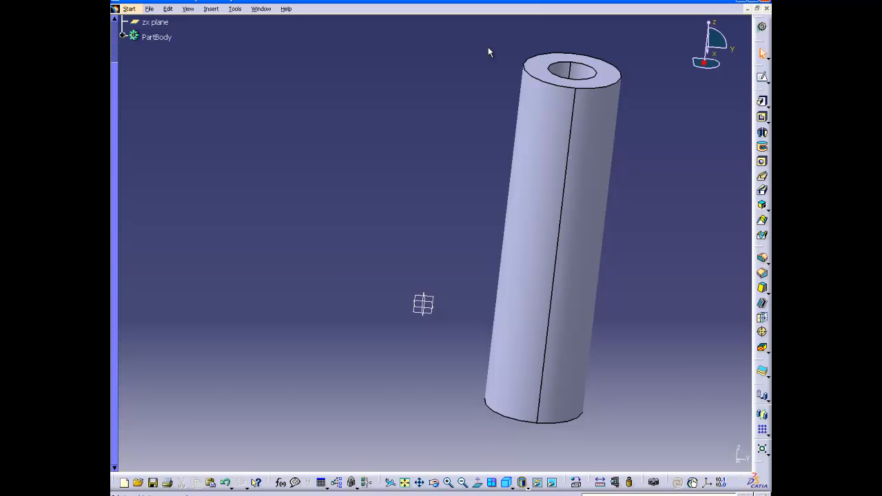
# Step: Minimize the finished piston pin part and create a new part named Piston Ring, maximizing its window
pyautogui.click(747, 9)
pyautogui.click(138, 8)
pyautogui.click(159, 21)
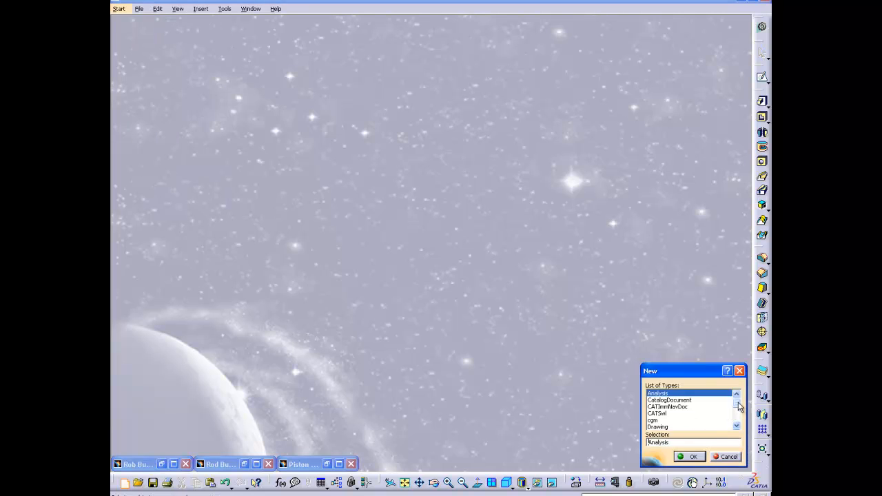
pyautogui.scroll(-4, 733, 411)
pyautogui.click(659, 393)
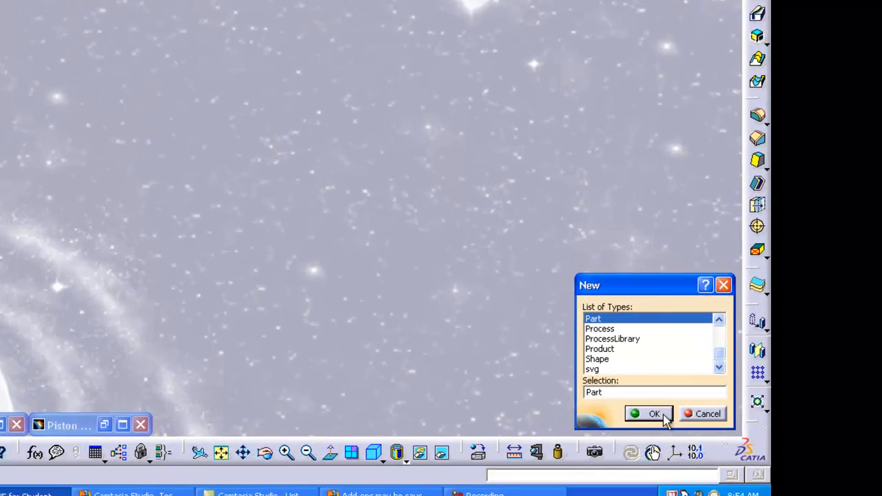
pyautogui.click(659, 419)
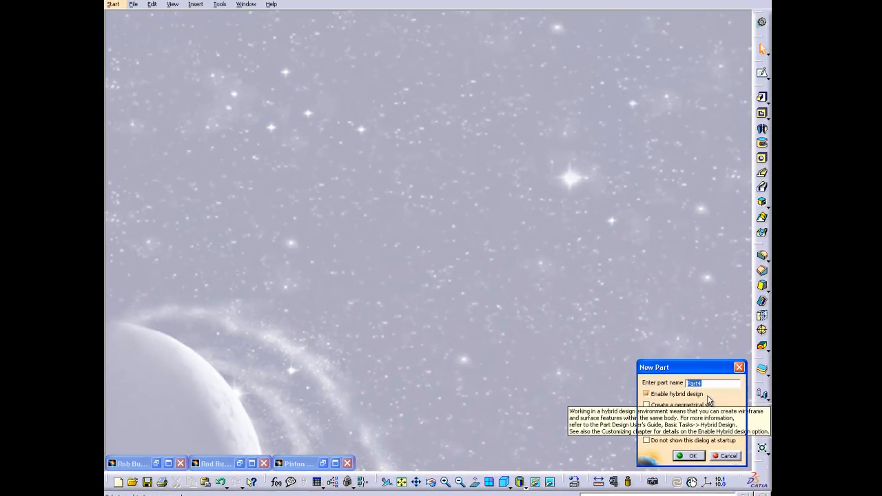
pyautogui.write('Piston Ring')
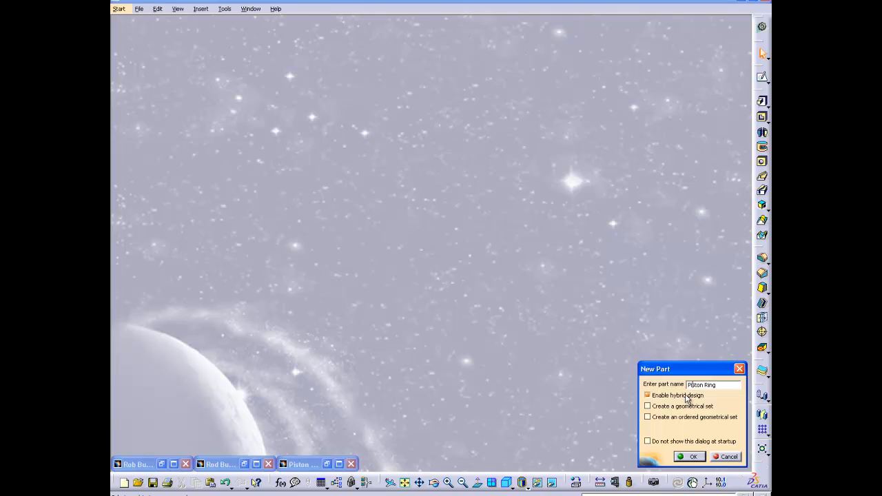
pyautogui.click(690, 456)
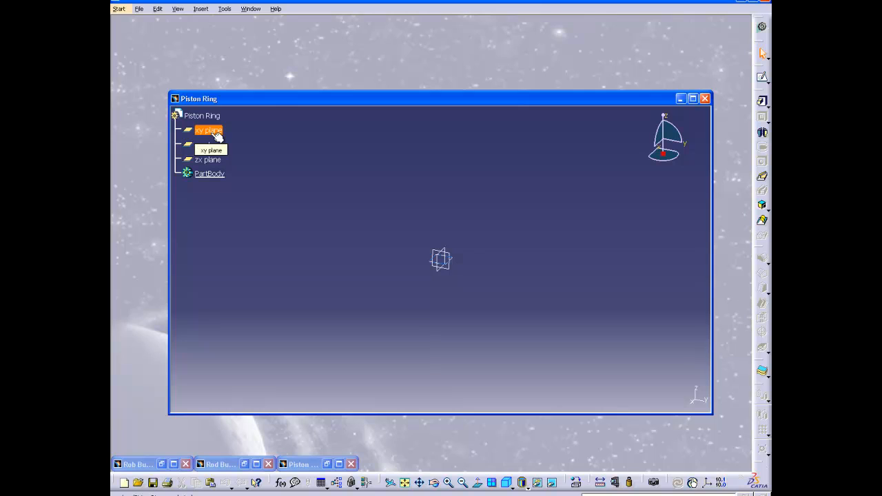
pyautogui.click(692, 99)
# Step: Start a sketch on the xy plane and draw two concentric circles with diameters of about 128 mm and 108 mm
pyautogui.click(151, 39)
pyautogui.click(761, 77)
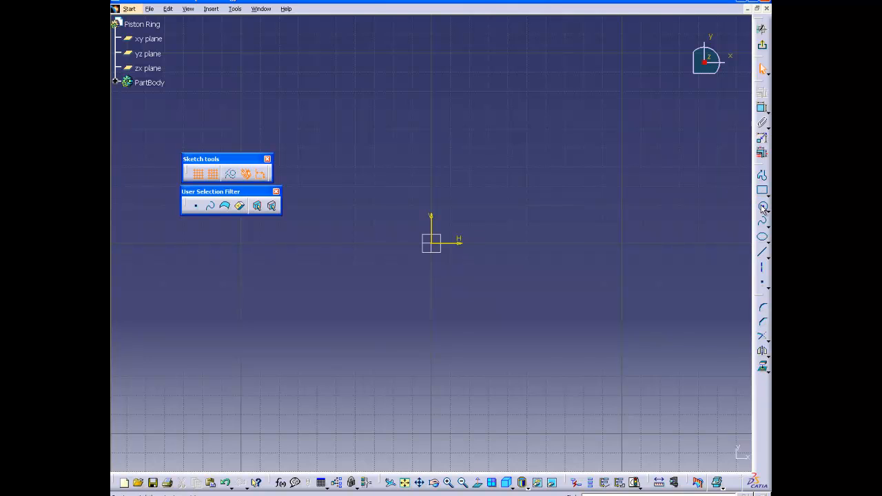
pyautogui.click(762, 207)
pyautogui.click(507, 109)
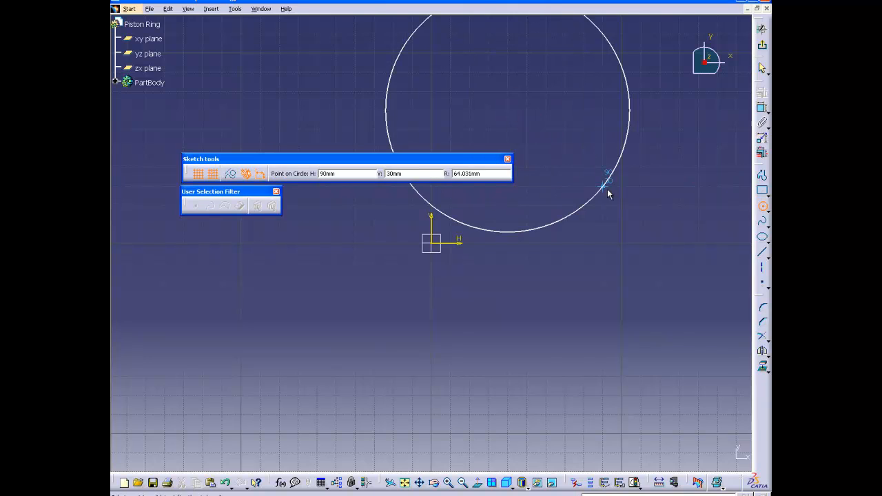
pyautogui.click(606, 189)
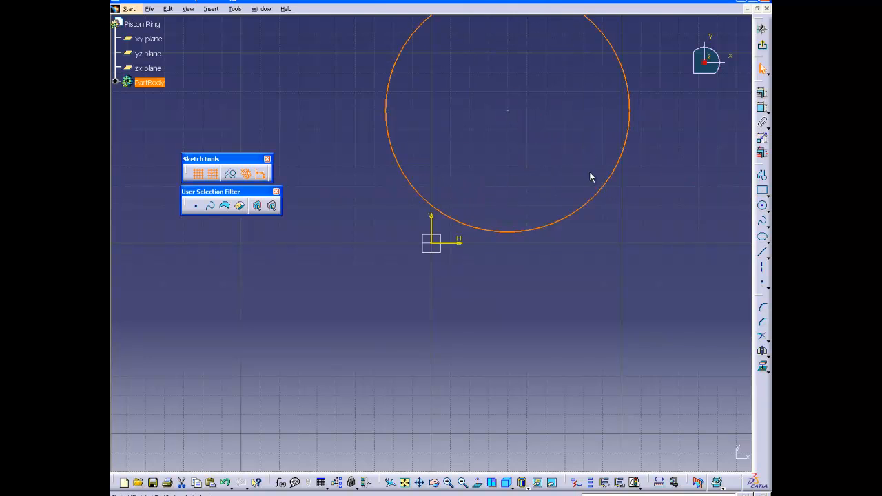
pyautogui.click(761, 207)
pyautogui.click(512, 112)
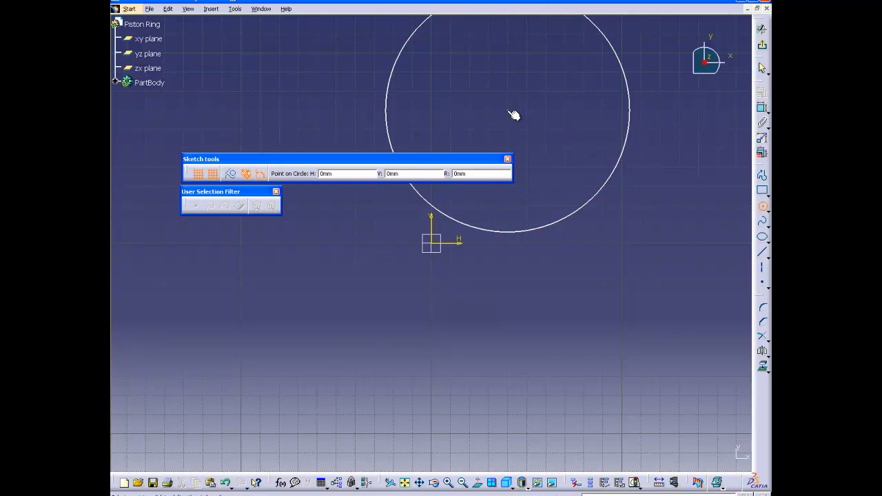
pyautogui.click(595, 148)
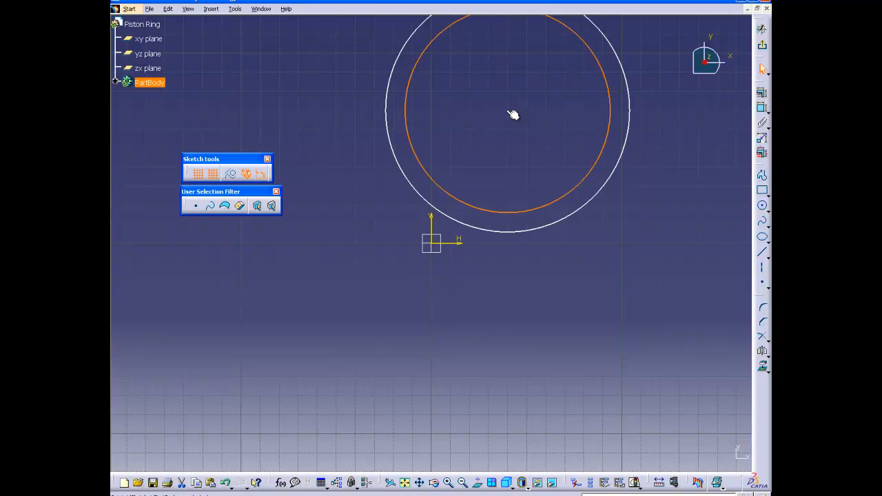
pyautogui.click(666, 201)
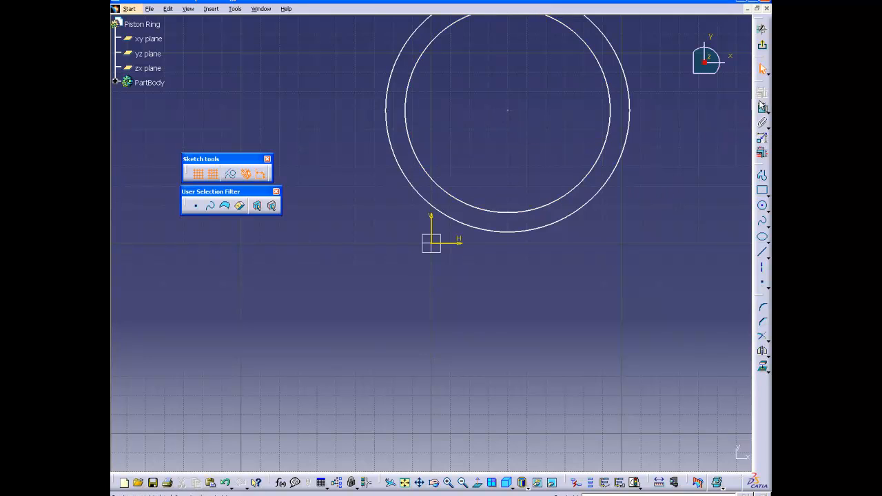
# Step: Add a diameter constraint to the inner circle and set it to 85 mm
pyautogui.click(612, 131)
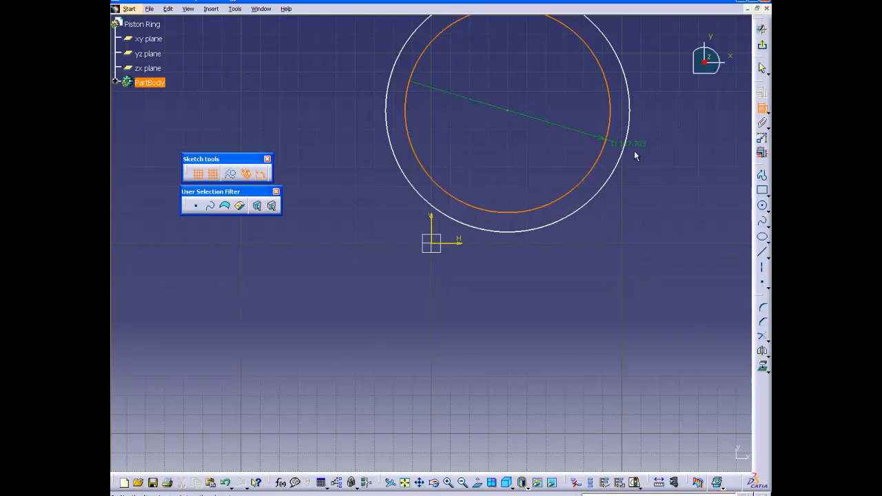
pyautogui.click(671, 172)
pyautogui.doubleClick(672, 173)
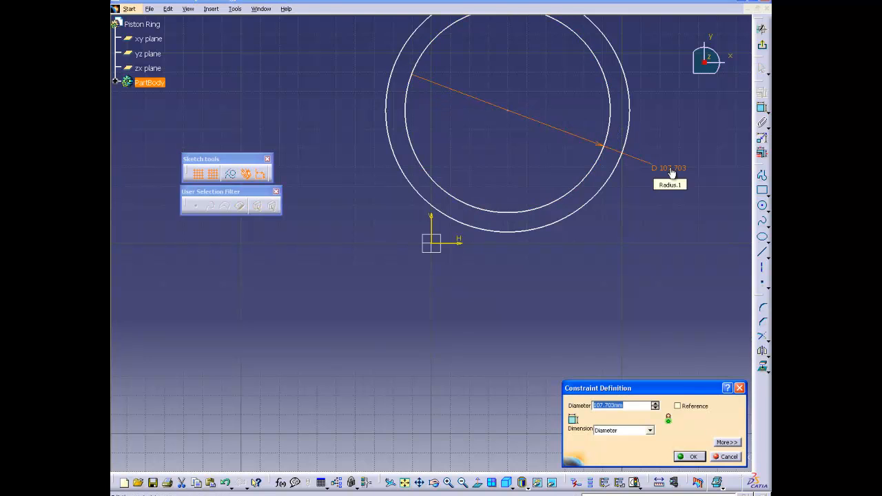
pyautogui.write('85mm')
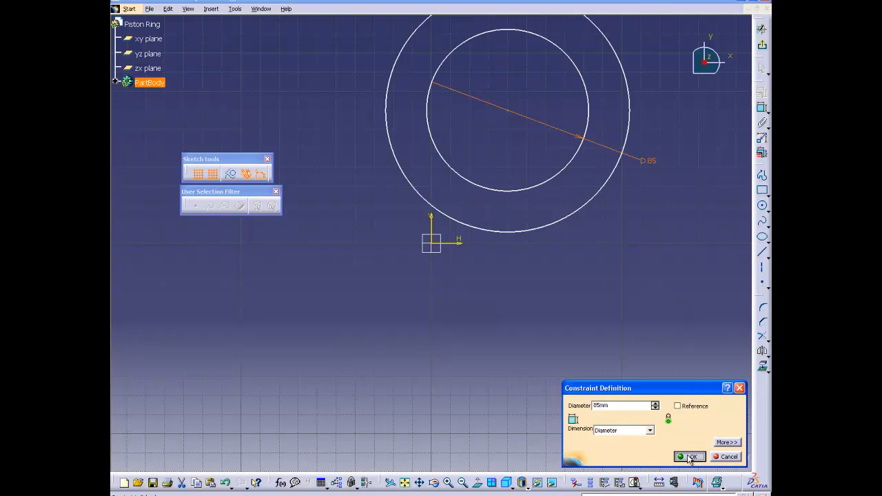
pyautogui.click(689, 456)
pyautogui.click(676, 232)
# Step: Constrain the outer circle's diameter to 93 mm, then move the concentric circles and this dimension's label closer to the horizontal axis
pyautogui.click(763, 108)
pyautogui.click(632, 128)
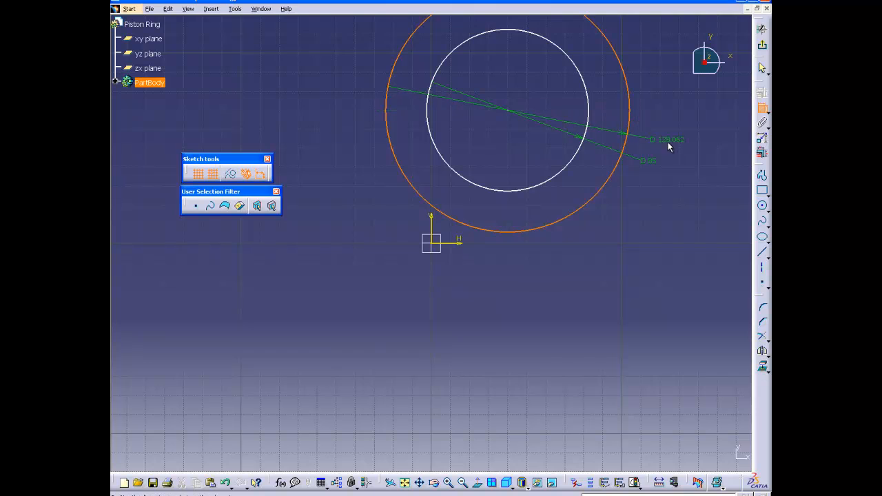
pyautogui.click(668, 143)
pyautogui.doubleClick(668, 142)
pyautogui.write('93')
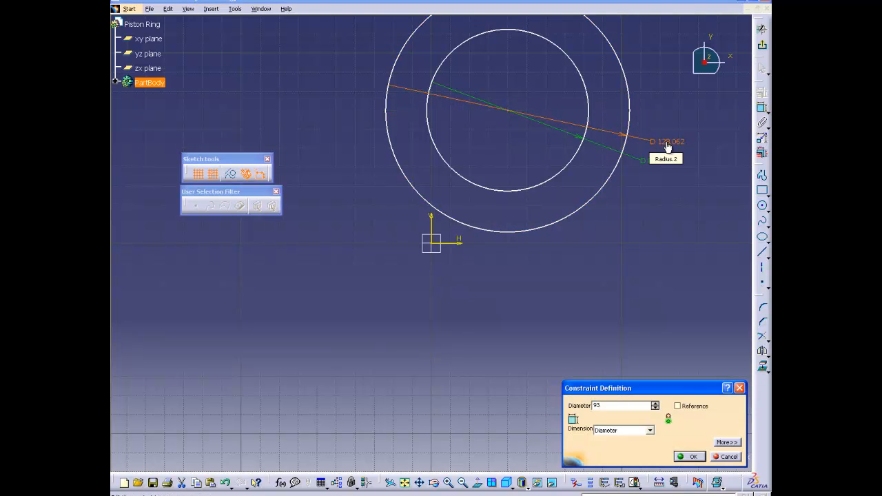
pyautogui.press('Return')
pyautogui.click(663, 113)
pyautogui.moveTo(597, 95); pyautogui.dragTo(615, 168)
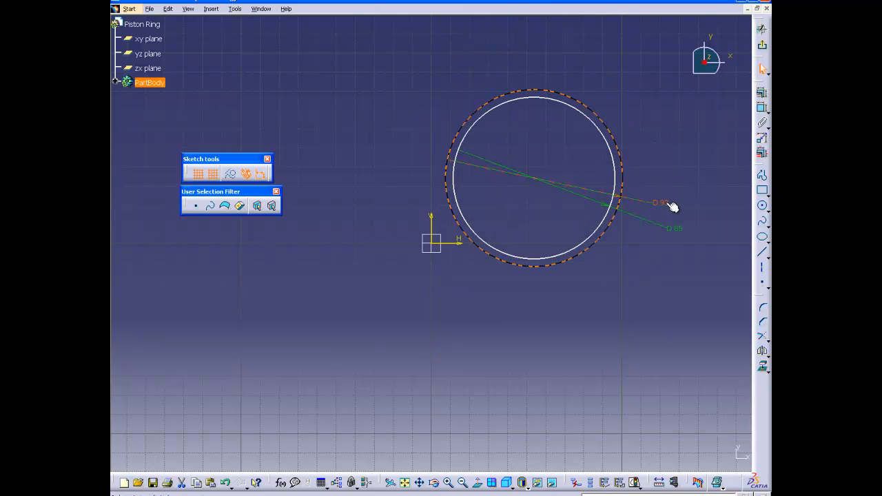
pyautogui.moveTo(654, 189); pyautogui.dragTo(595, 187)
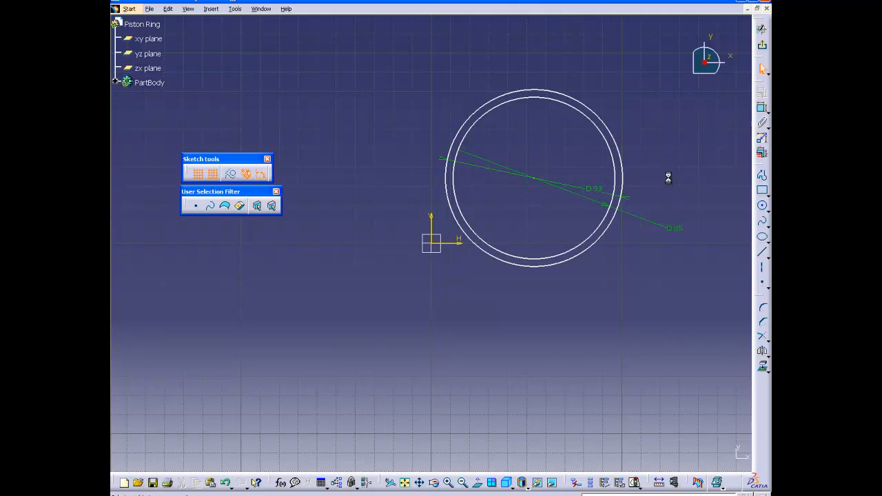
# Step: Exit the sketch, pad the piston ring profile to a length of 3 mm and show the ring in isometric view
pyautogui.click(762, 29)
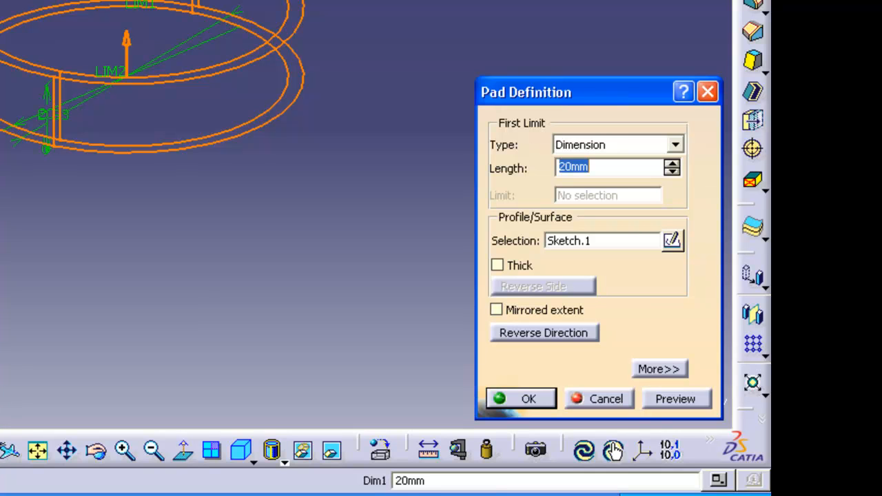
pyautogui.write('3')
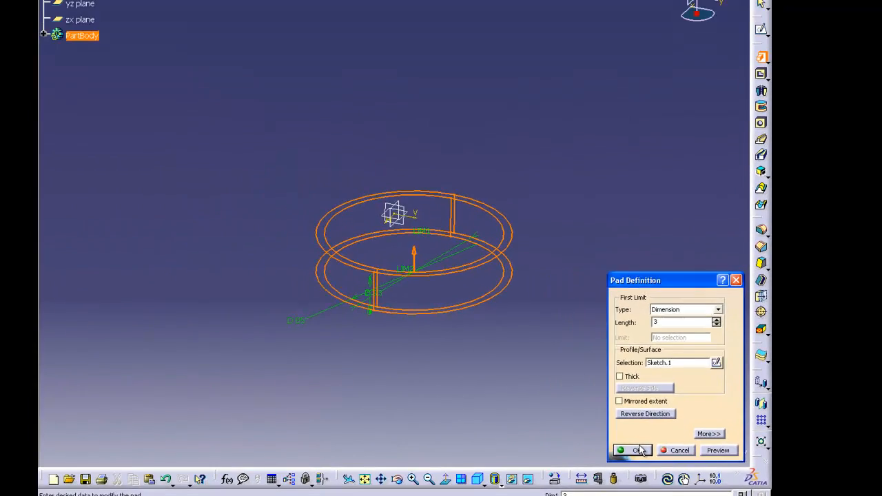
pyautogui.click(535, 398)
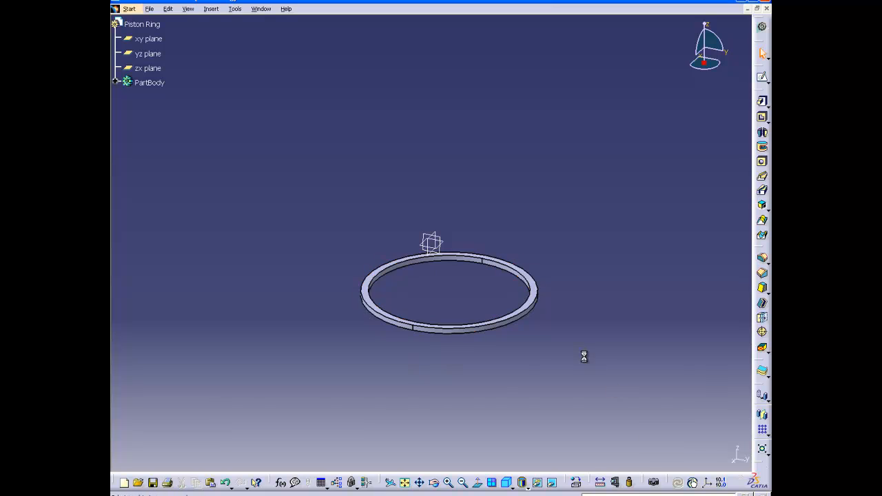
pyautogui.moveTo(540, 355); pyautogui.dragTo(542, 289, button='middle')
pyautogui.moveTo(449, 332); pyautogui.dragTo(409, 210, button='middle')
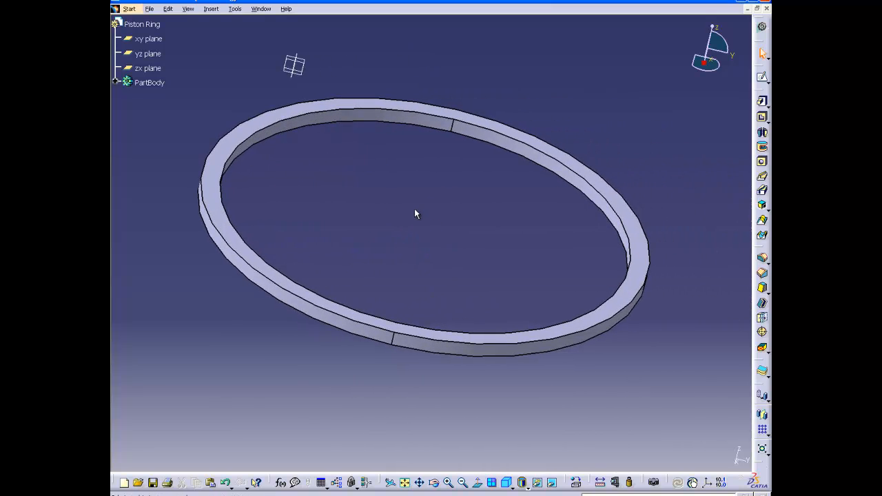
pyautogui.click(506, 482)
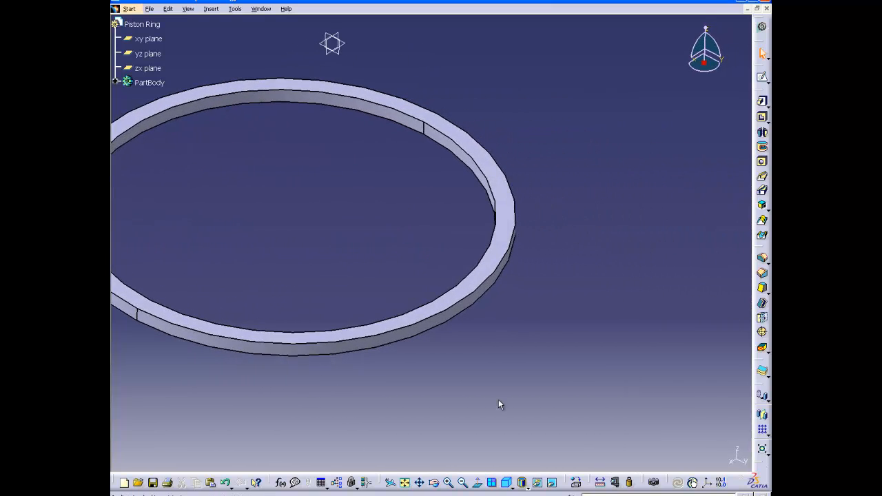
pyautogui.moveTo(512, 322); pyautogui.dragTo(626, 323, button='middle')
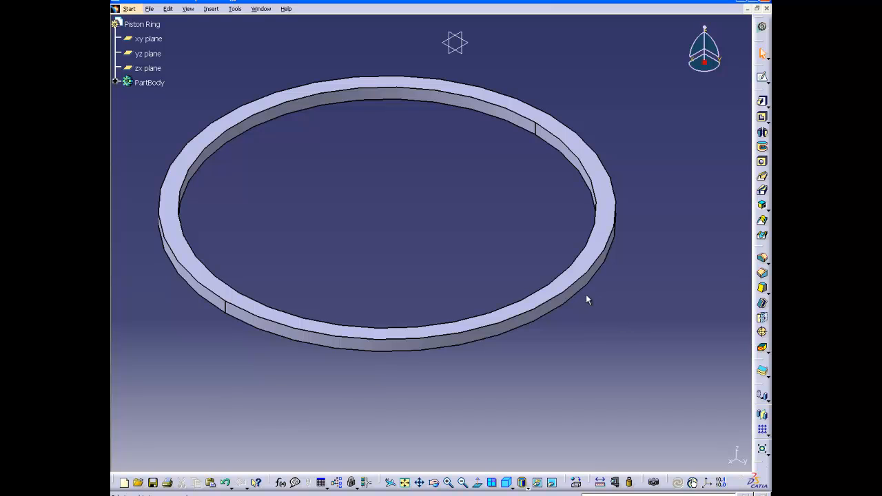
# Step: Minimize the piston ring part and create a new part named Piston Pin Plug, maximizing its window
pyautogui.click(748, 8)
pyautogui.click(138, 9)
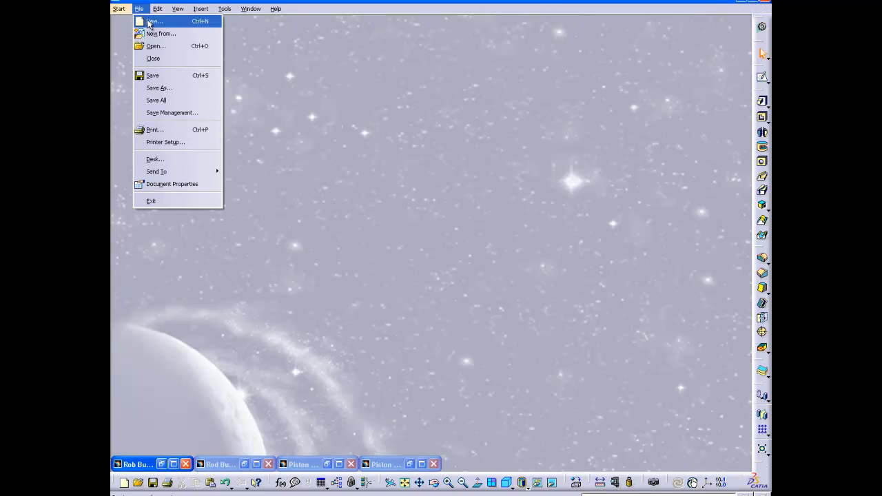
pyautogui.click(151, 21)
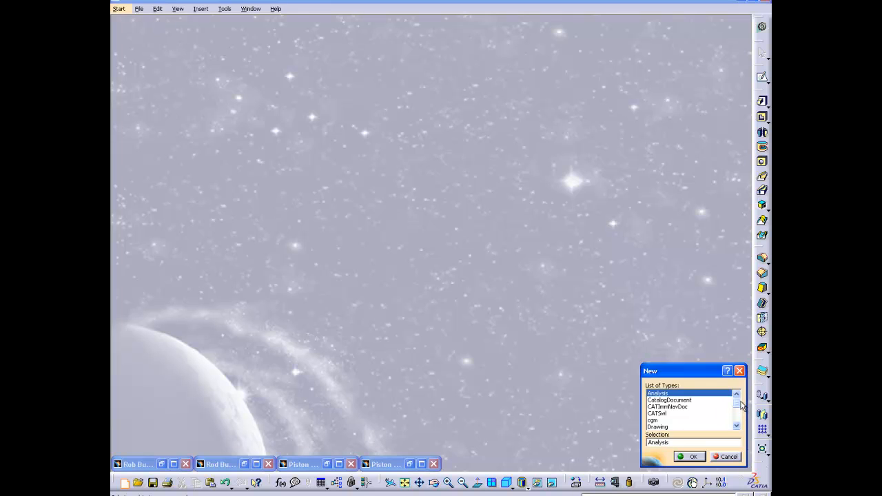
pyautogui.moveTo(742, 405); pyautogui.dragTo(735, 416)
pyautogui.click(658, 394)
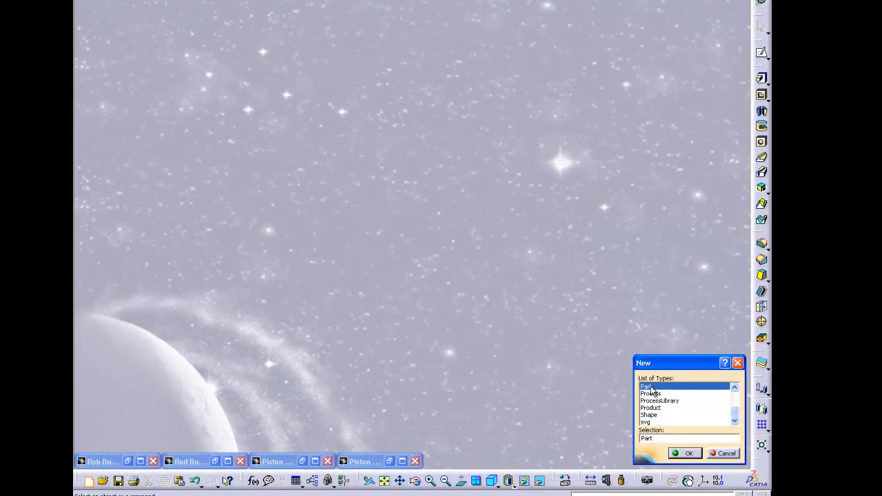
pyautogui.click(685, 454)
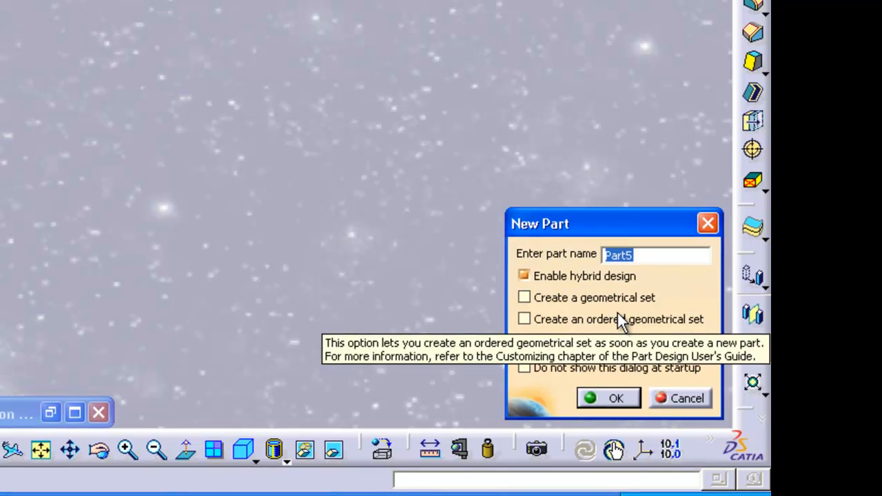
pyautogui.write('Piston Pin Plug')
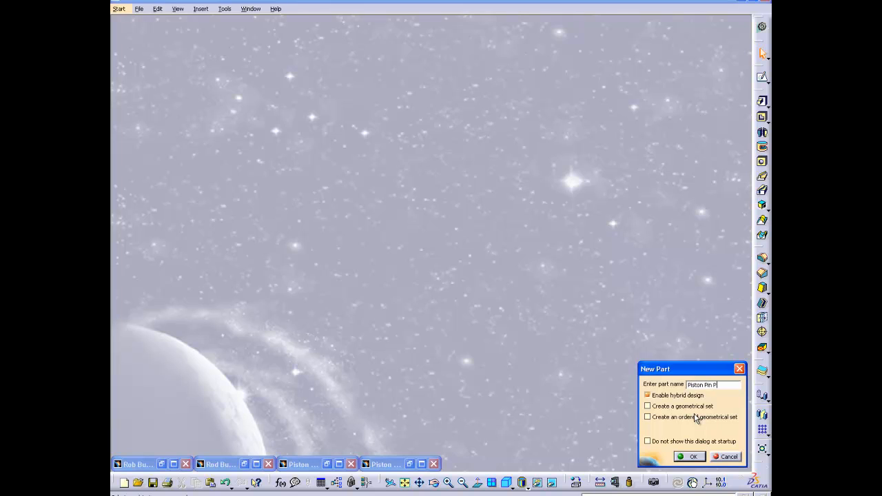
pyautogui.click(690, 457)
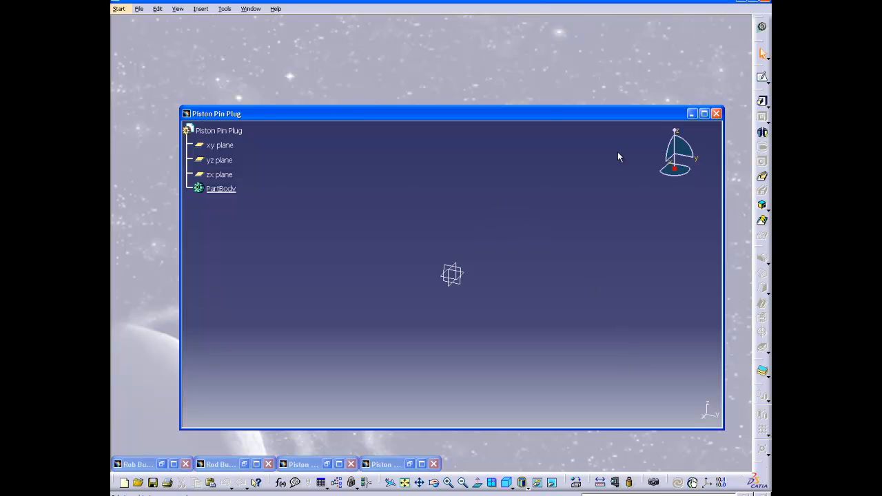
pyautogui.click(703, 113)
# Step: Start a sketch on the xy plane and draw two concentric circles, the inner one about 40% of the outer one's diameter
pyautogui.click(158, 40)
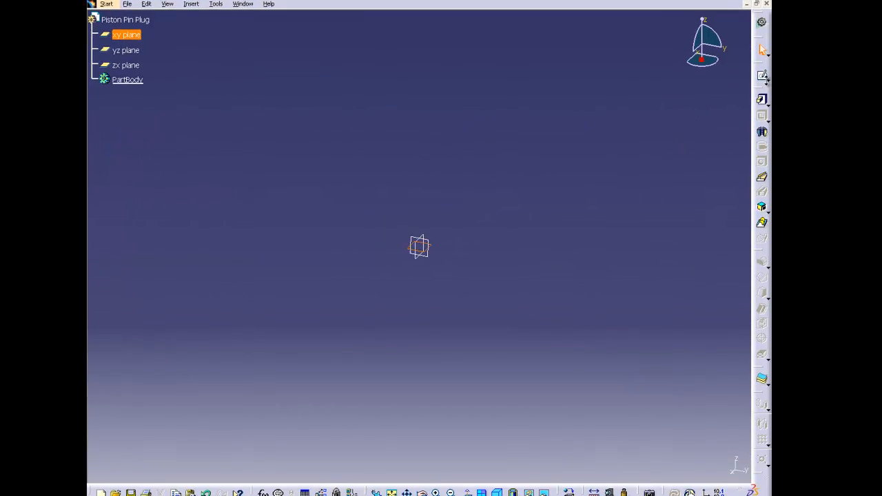
pyautogui.click(762, 75)
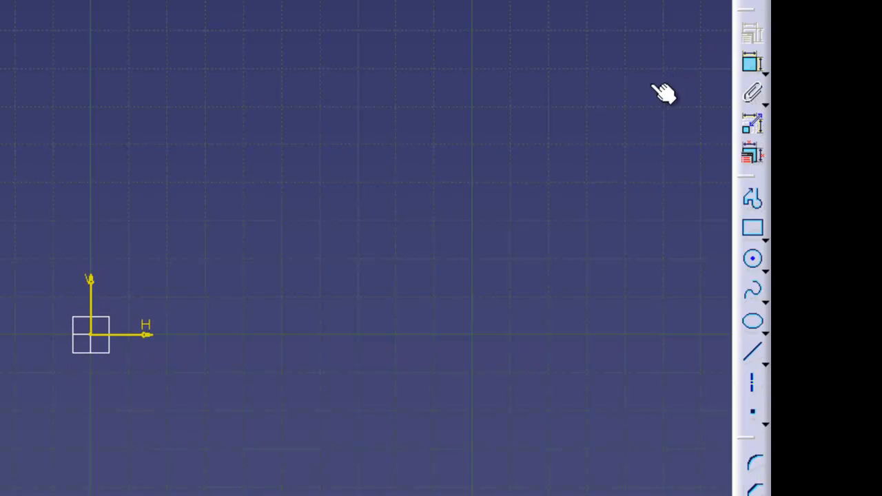
pyautogui.click(752, 259)
pyautogui.click(321, 144)
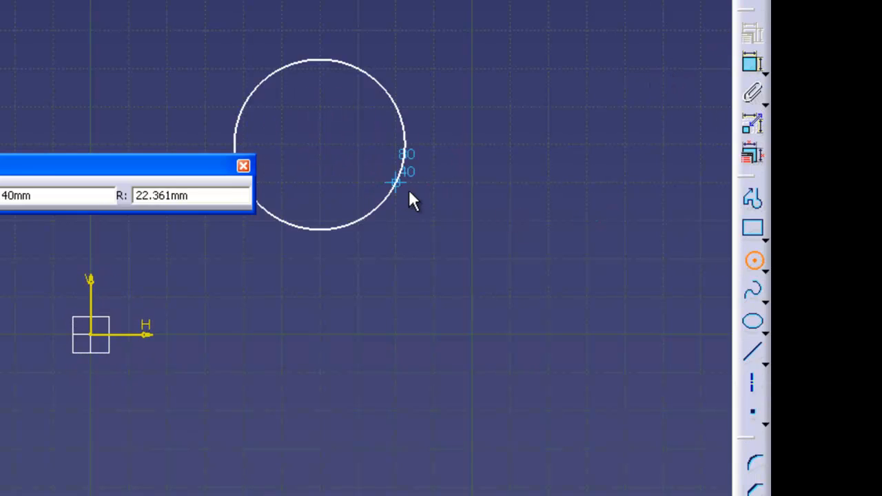
pyautogui.click(439, 206)
pyautogui.click(752, 262)
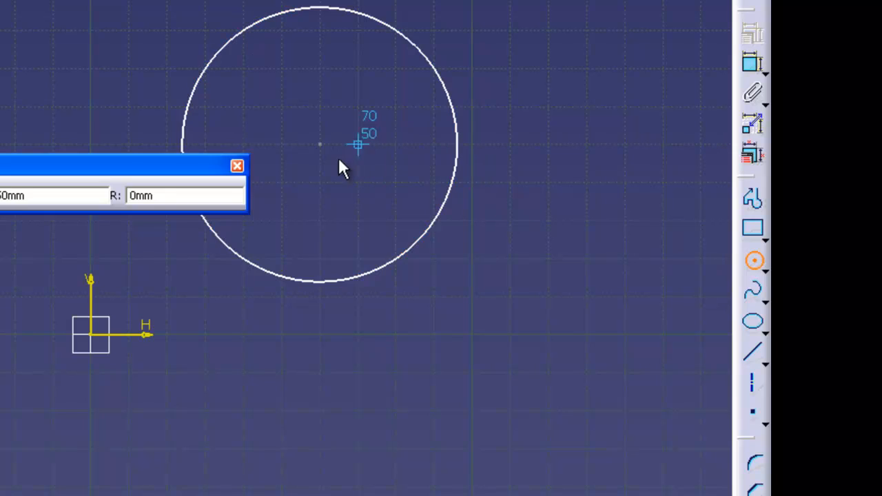
pyautogui.click(320, 144)
pyautogui.click(378, 173)
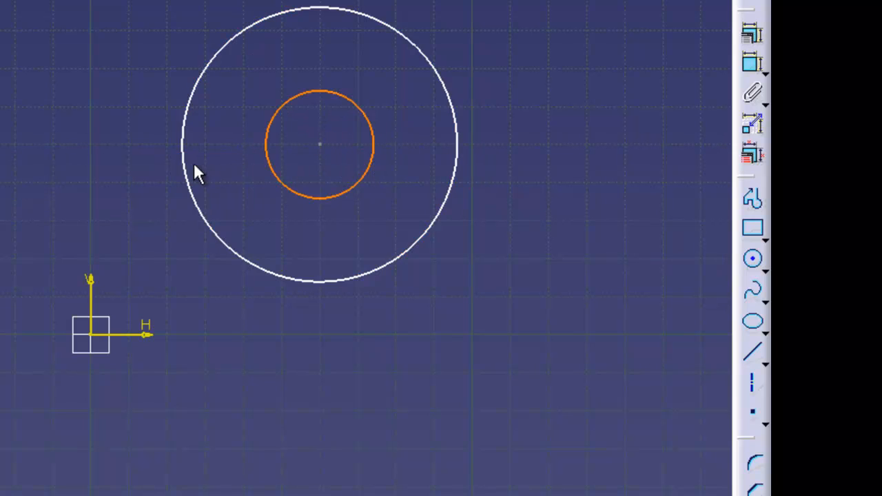
# Step: Constrain the inner circle's diameter to 11 mm
pyautogui.click(362, 173)
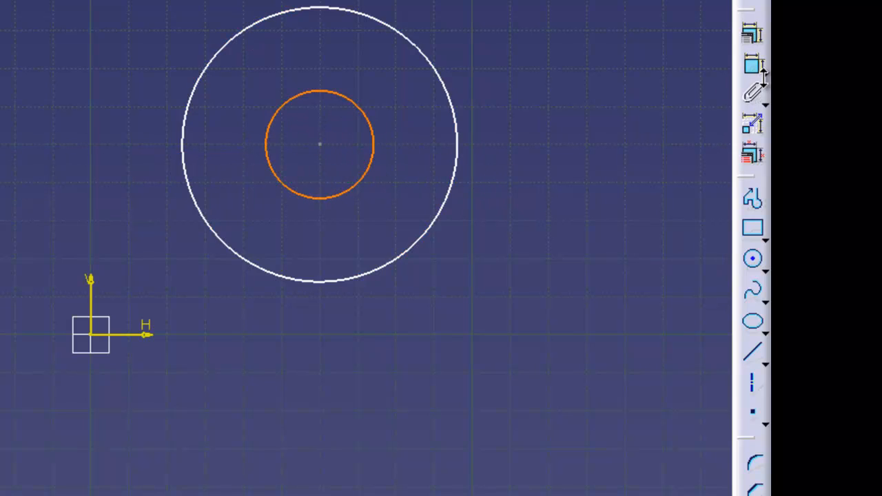
pyautogui.click(752, 63)
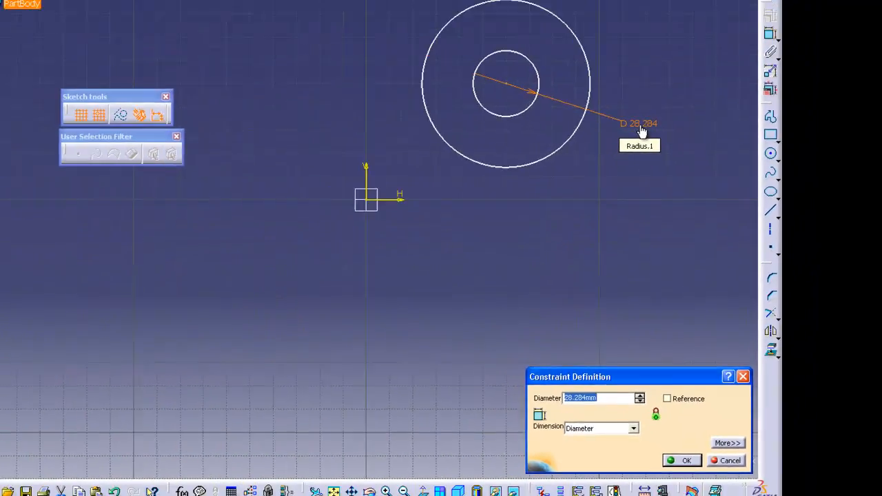
pyautogui.write('11')
pyautogui.click(692, 457)
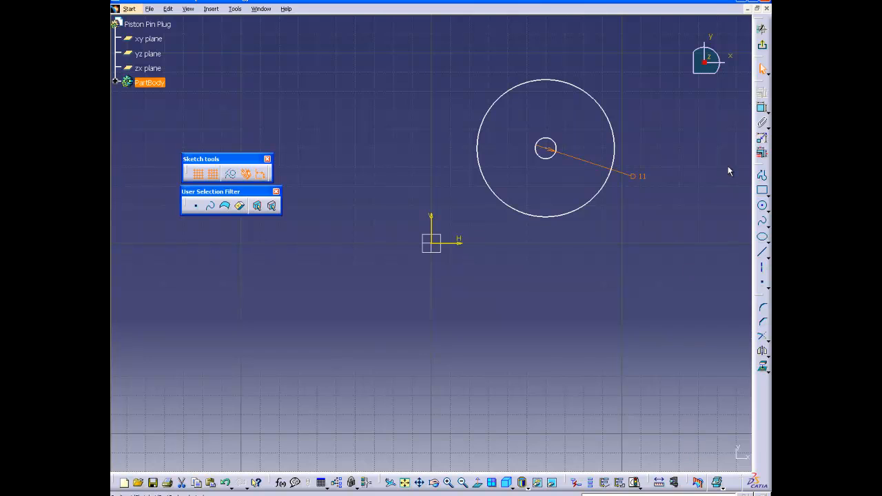
# Step: Constrain the outer circle's diameter to 22 mm, then move the concentric circles closer to the horizontal axis
pyautogui.click(618, 147)
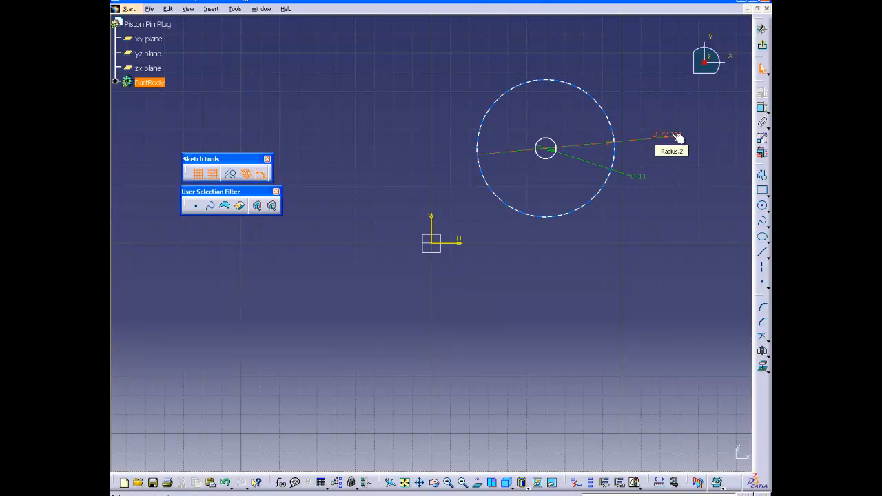
pyautogui.click(677, 136)
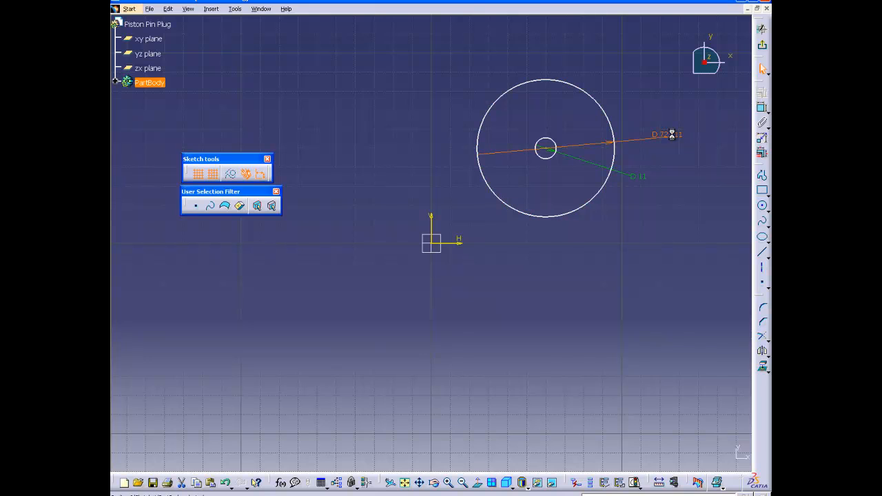
pyautogui.doubleClick(673, 137)
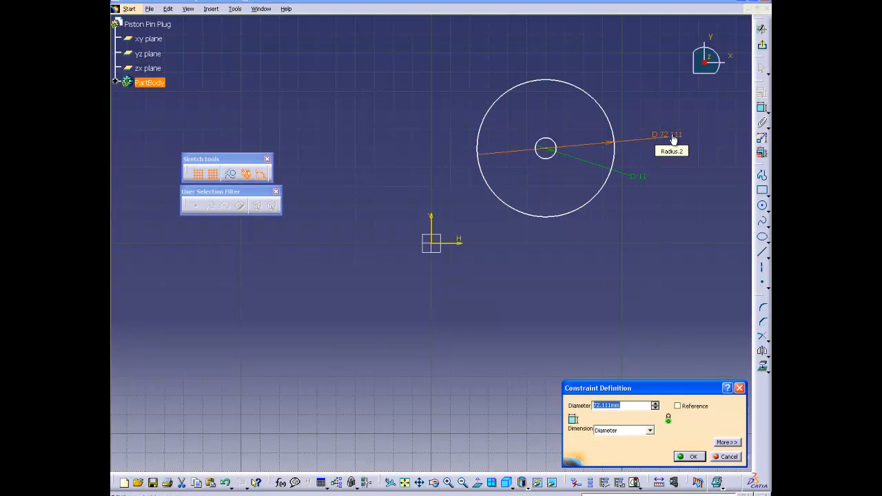
pyautogui.write('22')
pyautogui.click(693, 457)
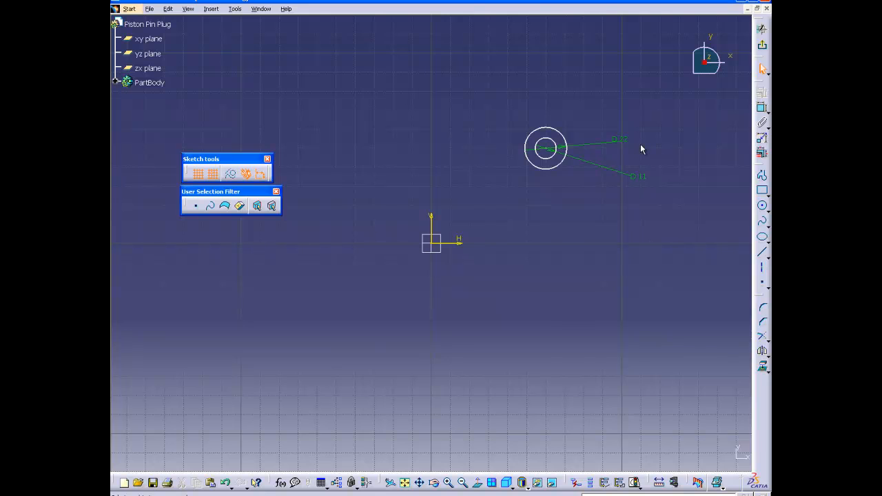
pyautogui.moveTo(626, 139); pyautogui.dragTo(643, 137)
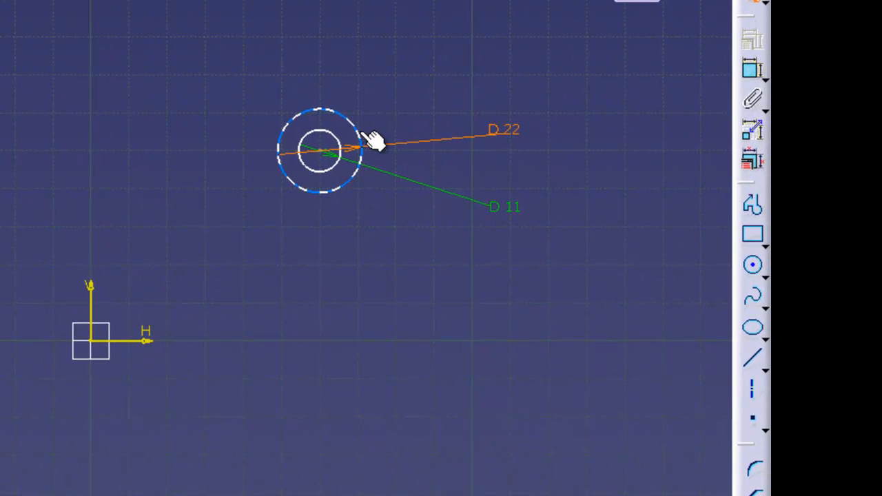
pyautogui.moveTo(372, 138); pyautogui.dragTo(341, 180)
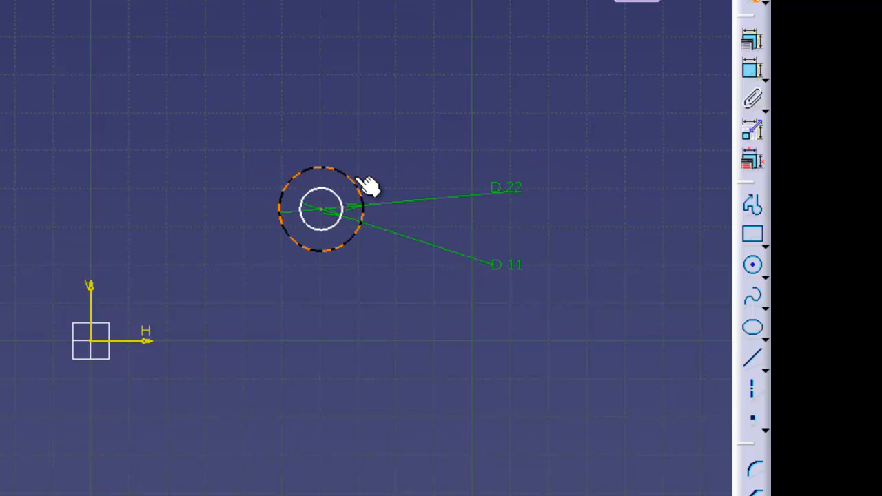
# Step: Exit the sketch and start a Multi-Pad of the profile, setting the inner circle's domain to a length of 15 mm
pyautogui.click(467, 88)
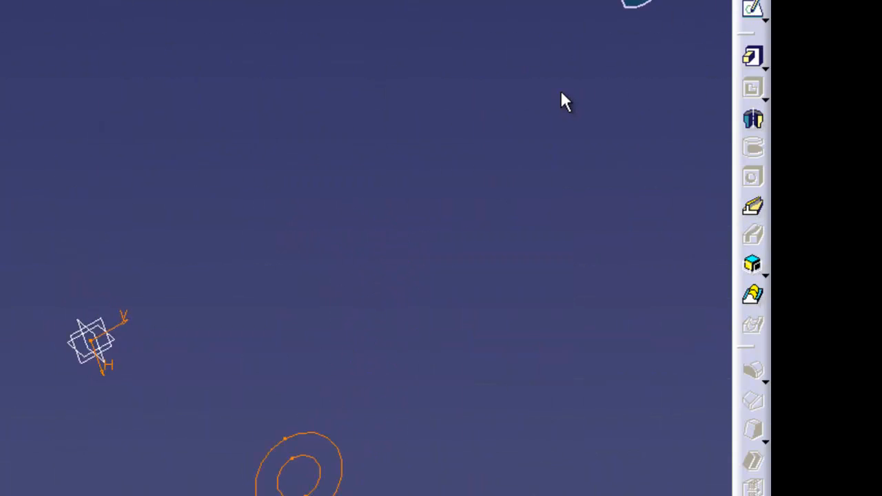
pyautogui.click(764, 69)
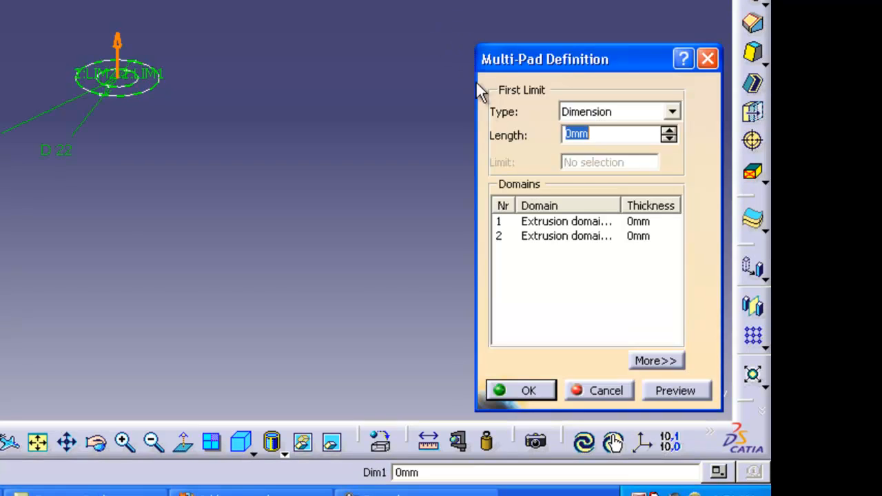
pyautogui.click(566, 236)
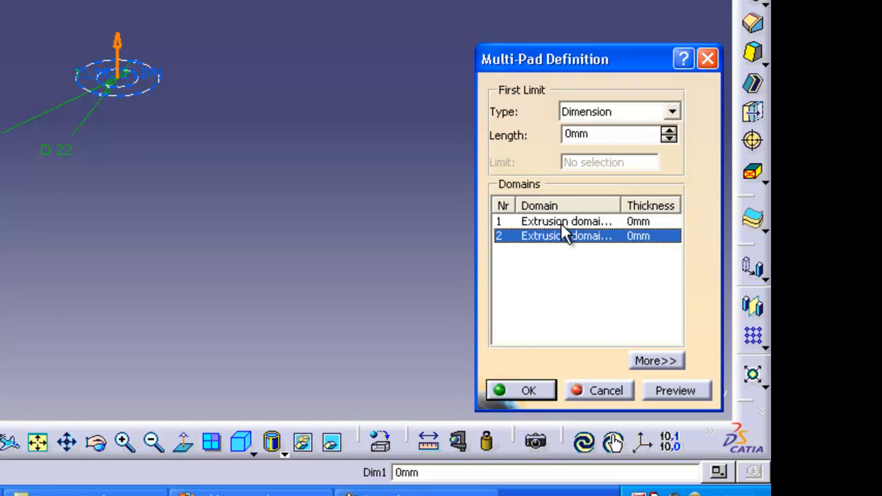
pyautogui.click(557, 222)
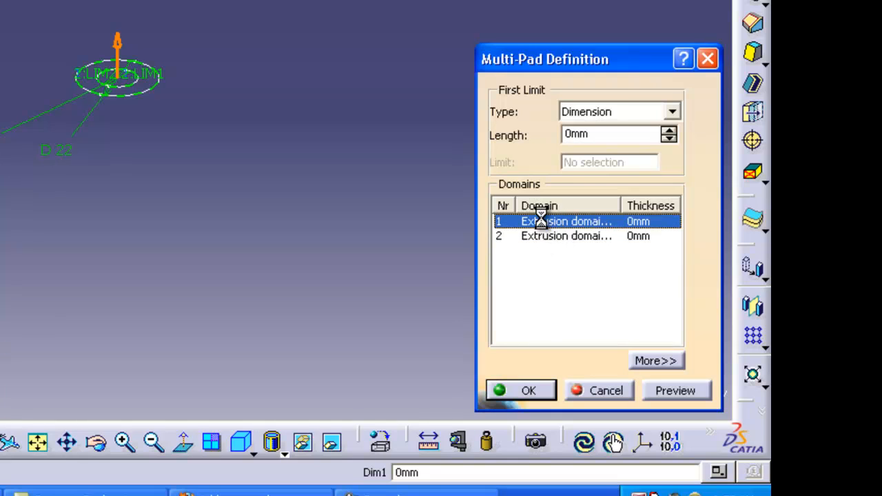
pyautogui.click(543, 222)
pyautogui.click(635, 220)
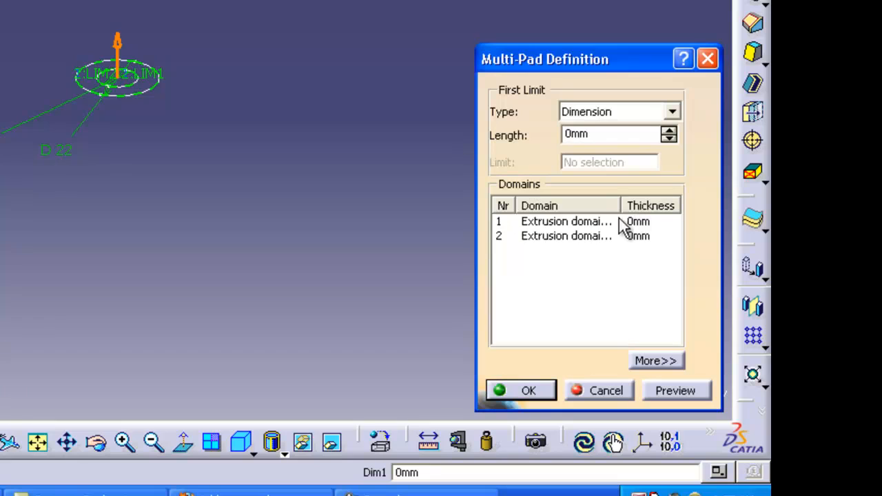
pyautogui.click(571, 218)
pyautogui.moveTo(573, 136); pyautogui.dragTo(553, 136)
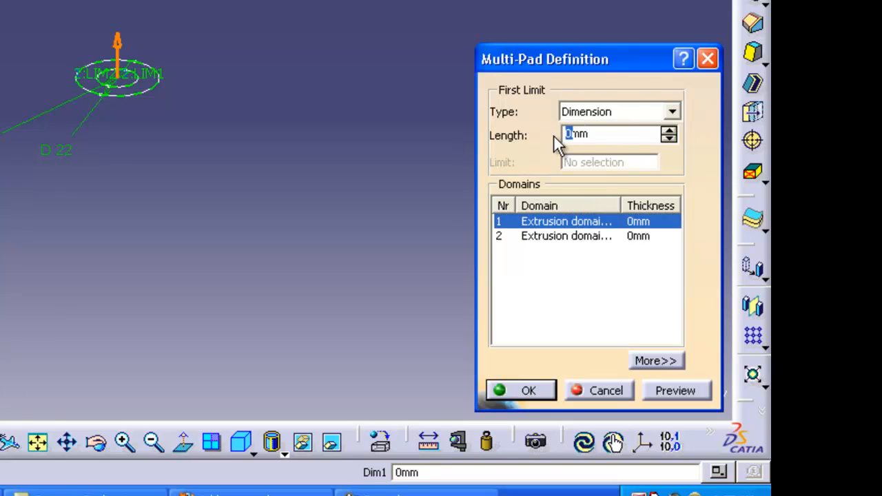
pyautogui.write('15')
pyautogui.click(656, 387)
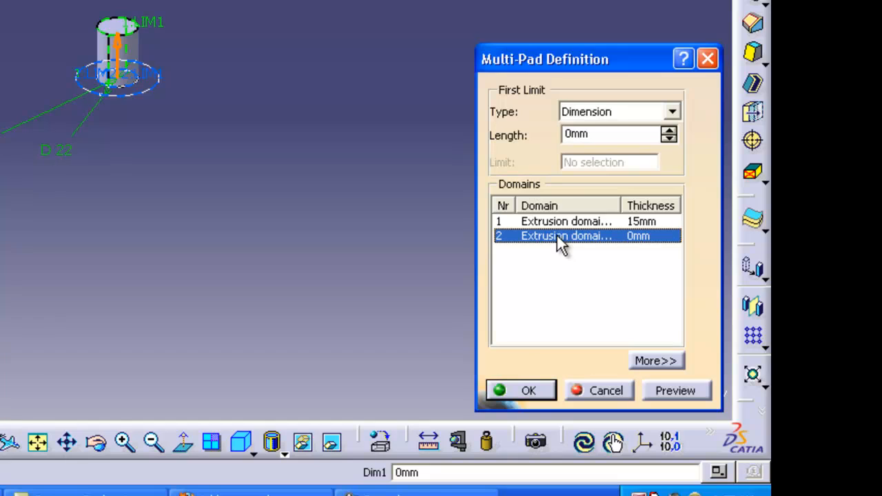
# Step: Set the outer ring's domain to a length of 3 mm and complete the multi-pad
pyautogui.moveTo(587, 136); pyautogui.dragTo(554, 137)
pyautogui.write('3')
pyautogui.click(672, 390)
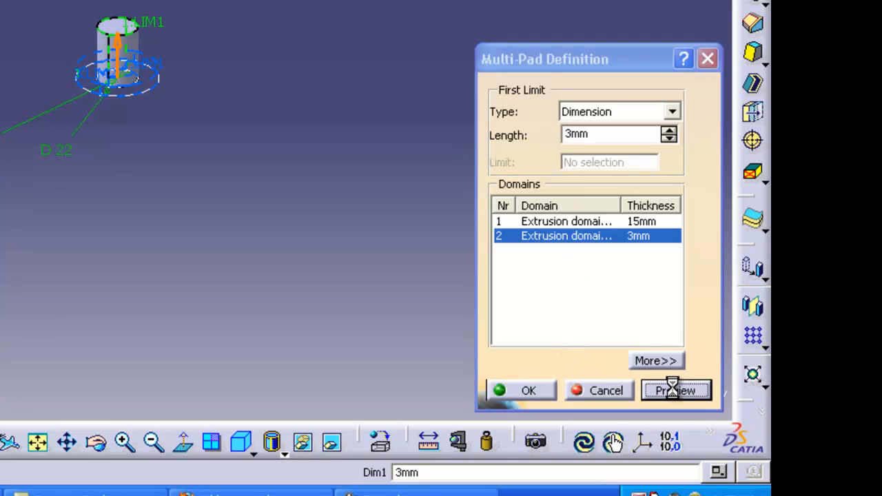
pyautogui.click(539, 389)
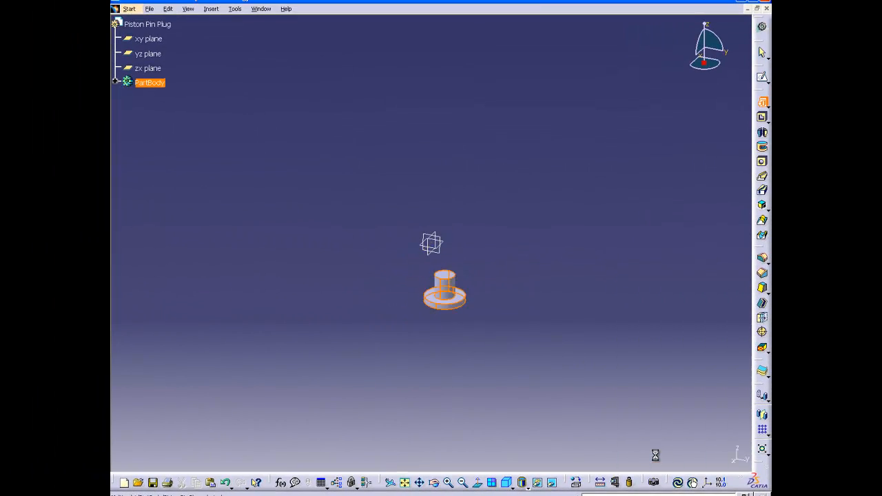
pyautogui.click(488, 360)
pyautogui.moveTo(480, 350); pyautogui.dragTo(477, 303, button='middle')
pyautogui.moveTo(564, 355); pyautogui.dragTo(514, 239, button='middle')
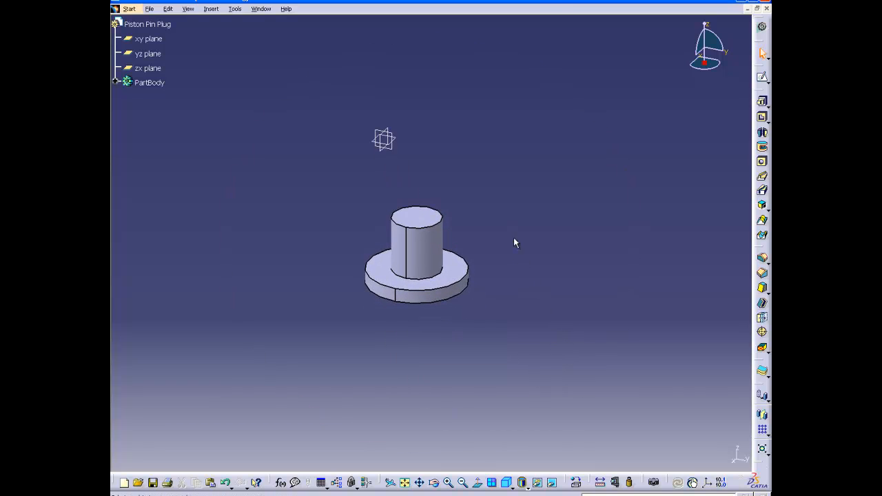
# Step: Round the outer edge of the plug flange's underside with a 2 mm edge fillet and inspect it from several angles
pyautogui.click(116, 83)
pyautogui.moveTo(499, 317)
pyautogui.mouseDown(button='middle')
pyautogui.moveTo(469, 218)
pyautogui.moveTo(346, 201)
pyautogui.moveTo(490, 379)
pyautogui.moveTo(486, 319)
pyautogui.mouseUp(button='middle')
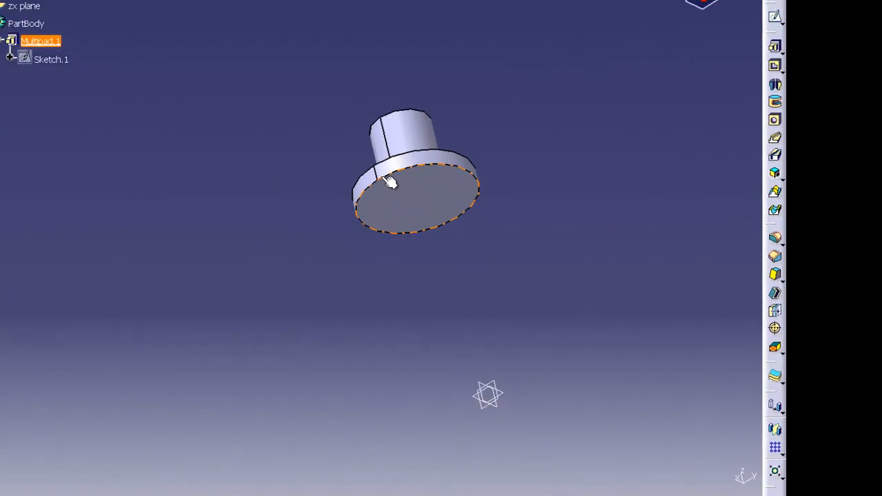
pyautogui.click(381, 175)
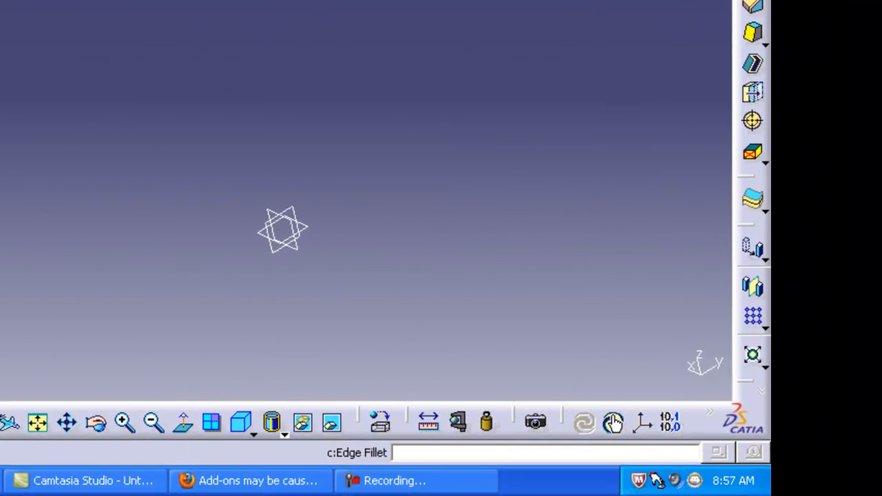
pyautogui.click(583, 421)
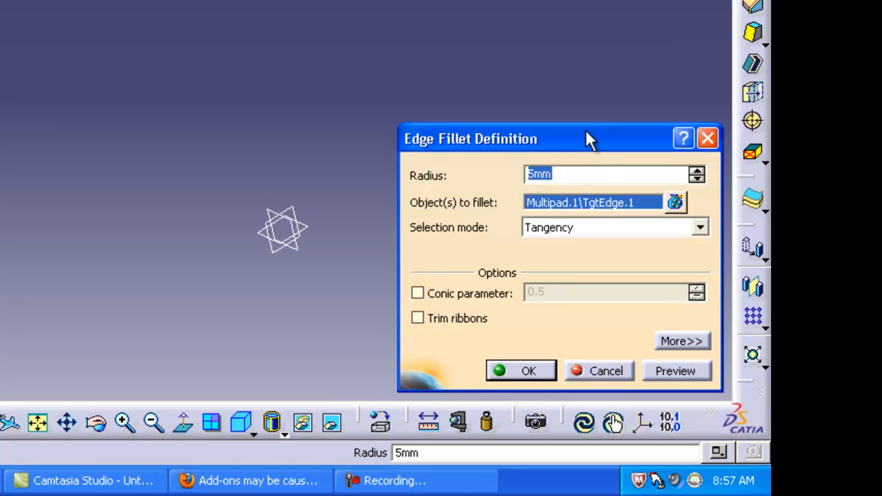
pyautogui.write('2')
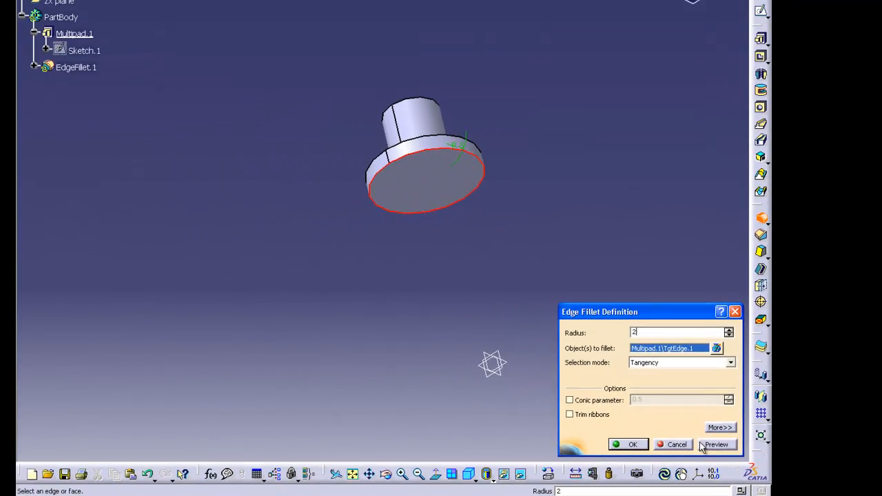
pyautogui.click(675, 371)
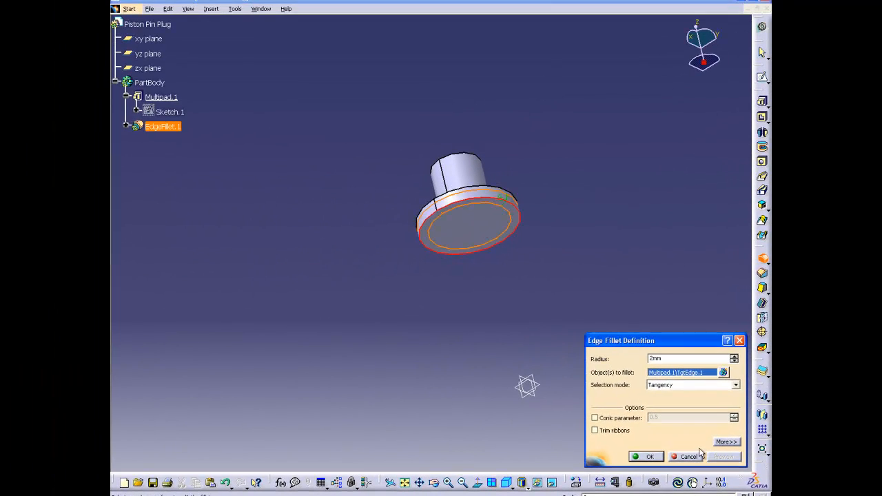
pyautogui.click(650, 456)
pyautogui.moveTo(447, 276); pyautogui.dragTo(435, 187, button='middle')
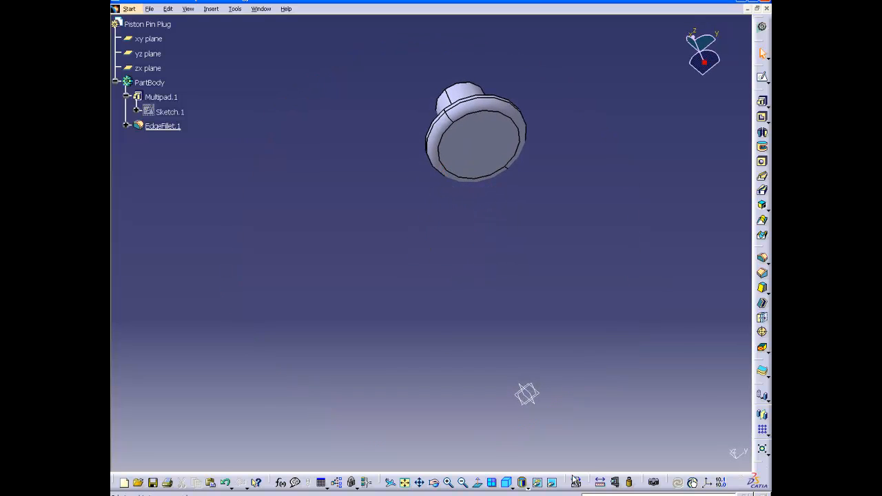
pyautogui.click(508, 483)
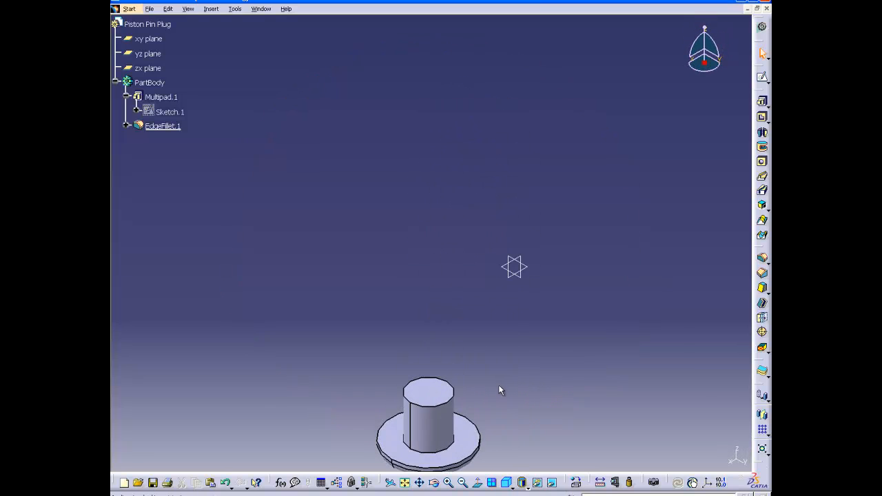
pyautogui.moveTo(498, 379); pyautogui.dragTo(518, 246, button='middle')
pyautogui.moveTo(463, 379); pyautogui.dragTo(543, 232, button='middle')
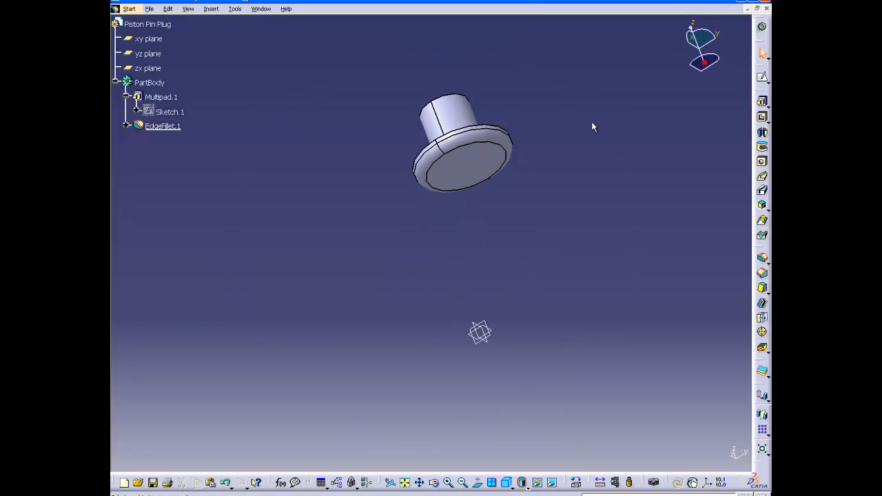
# Step: Minimize the piston pin plug part and create a new part named Master Rod Bearing, maximizing its window
pyautogui.click(748, 10)
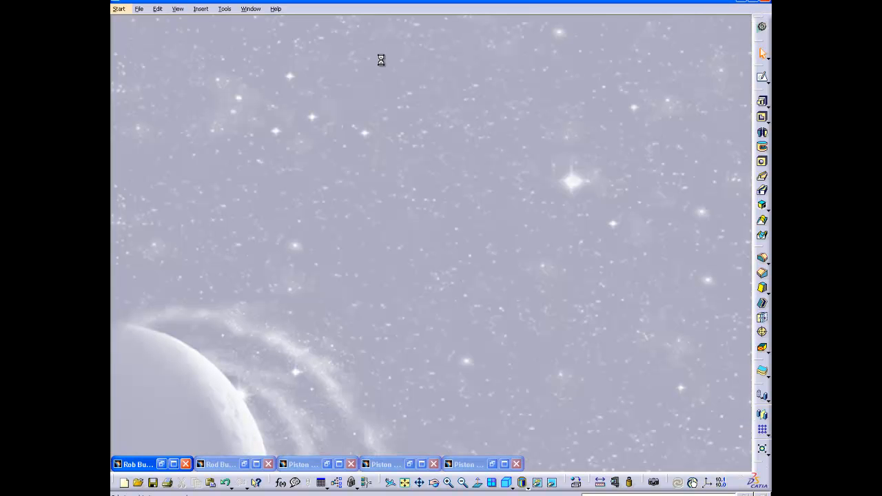
pyautogui.click(138, 9)
pyautogui.click(150, 20)
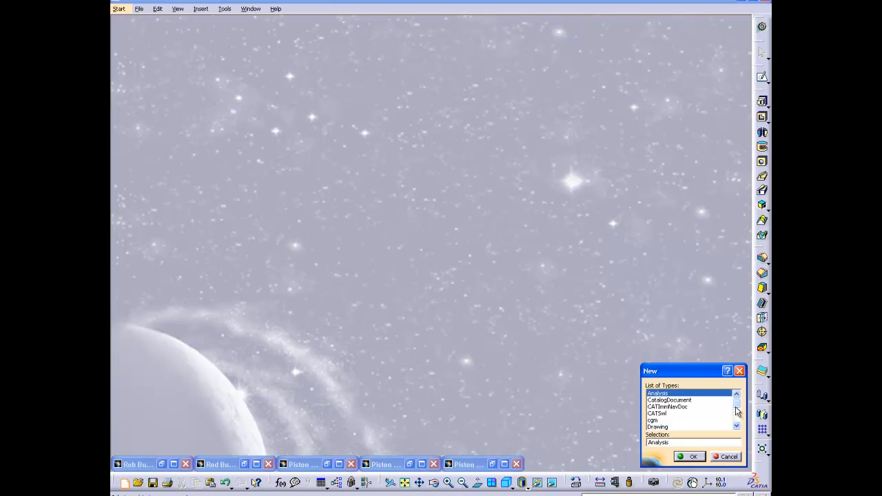
pyautogui.moveTo(736, 405); pyautogui.dragTo(737, 418)
pyautogui.click(661, 393)
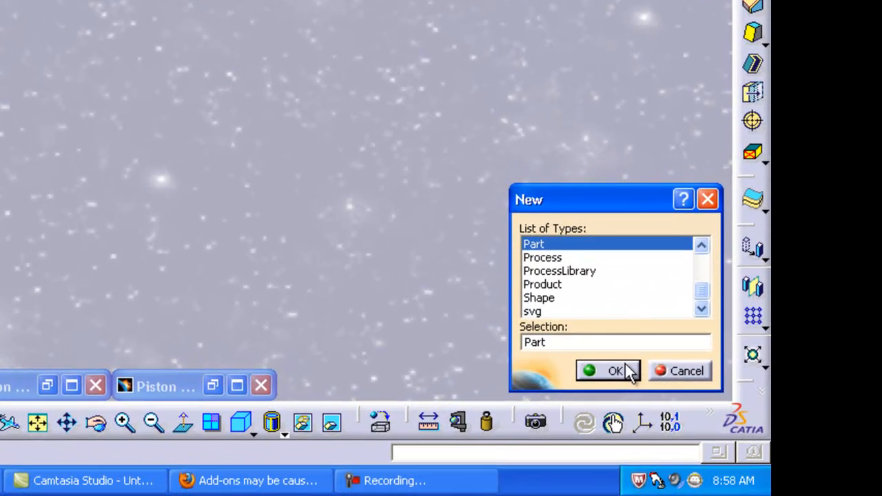
pyautogui.click(650, 399)
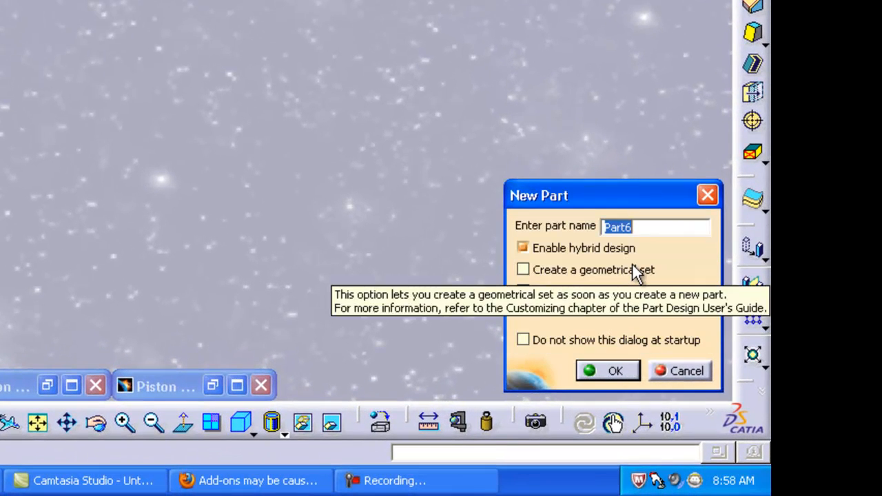
pyautogui.write('Maqster')
pyautogui.press('BackSpace')
pyautogui.press('BackSpace')
pyautogui.press('BackSpace')
pyautogui.press('BackSpace')
pyautogui.press('BackSpace')
pyautogui.press('BackSpace')
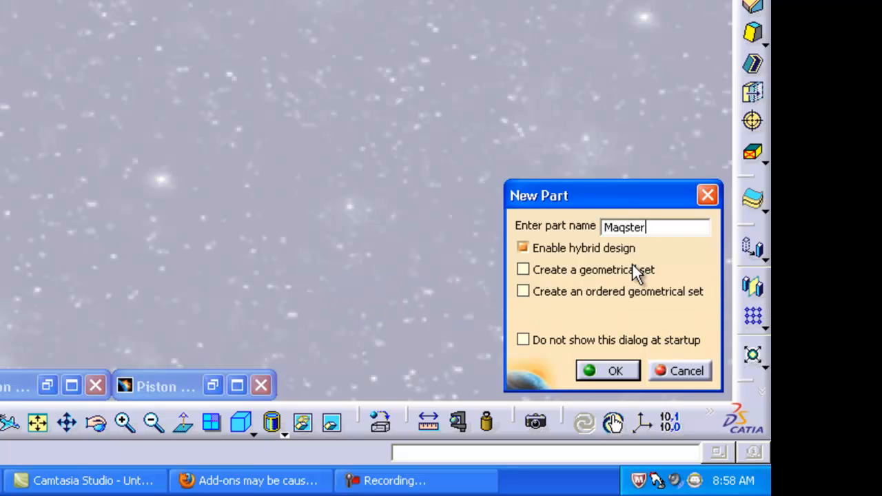
pyautogui.write('ster Rod Bearing')
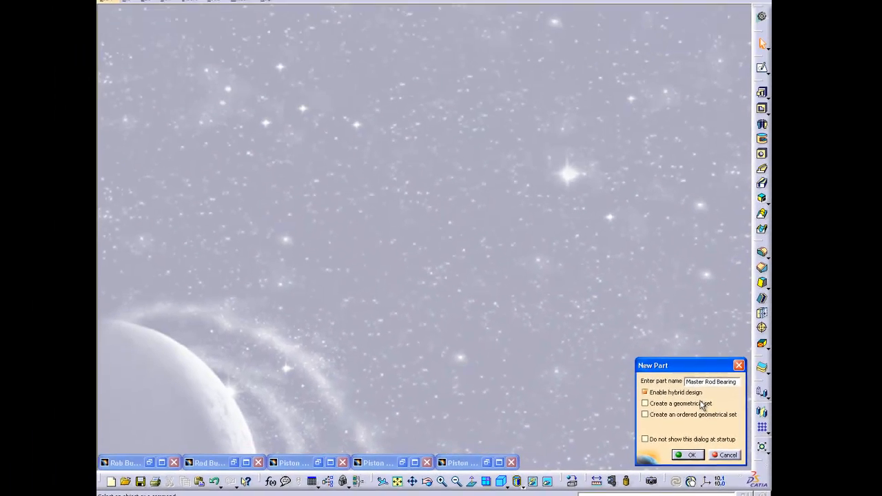
pyautogui.click(629, 393)
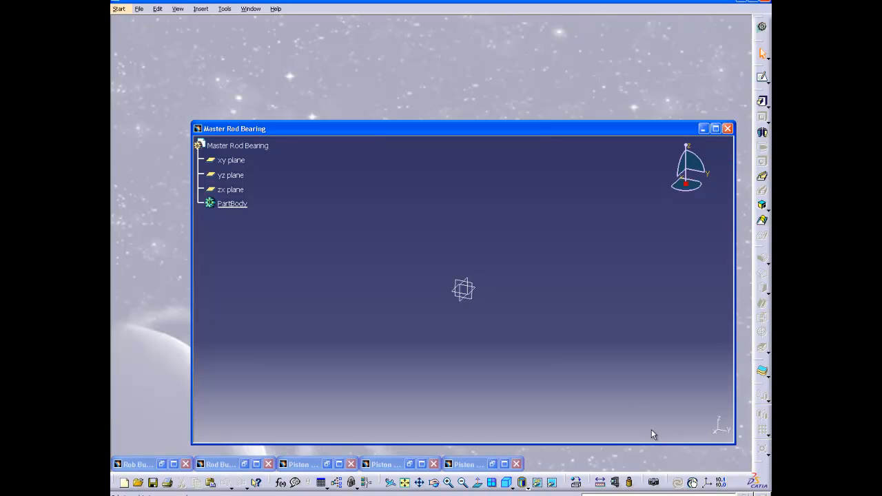
pyautogui.click(715, 129)
# Step: Sketch two concentric circles on the xy plane, with radii of about 31.6 mm and 22.4 mm
pyautogui.click(149, 38)
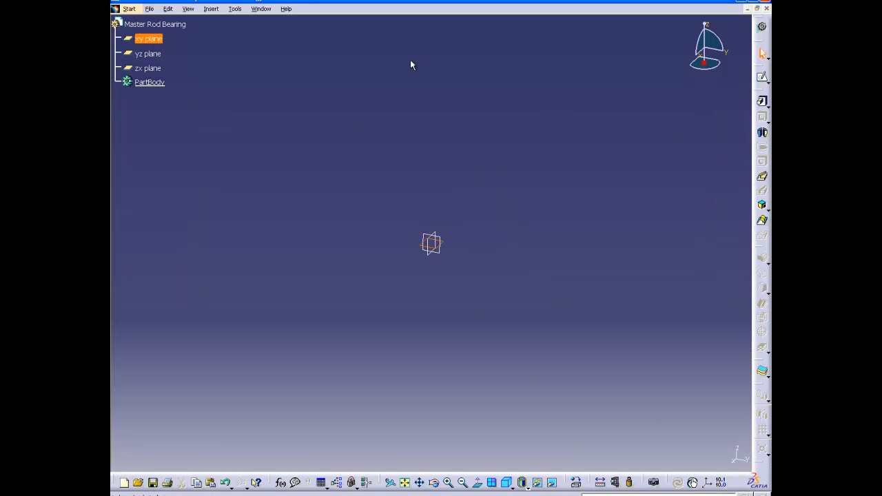
pyautogui.click(762, 76)
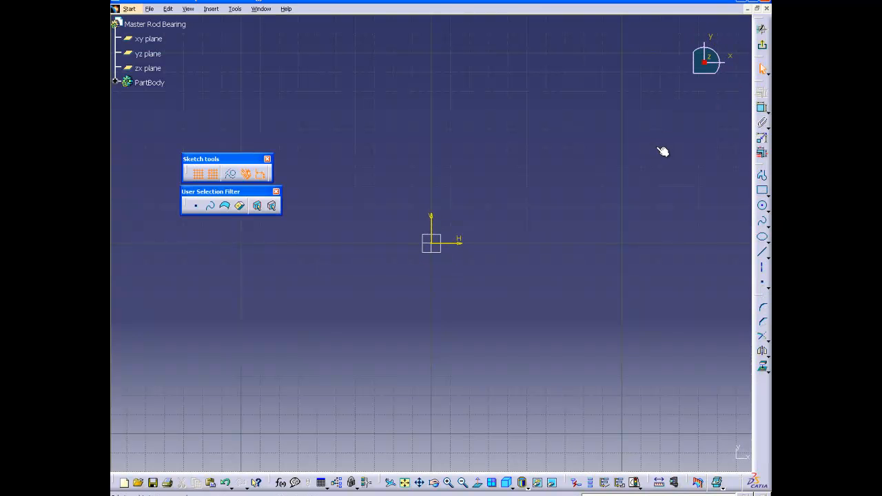
pyautogui.click(761, 205)
pyautogui.click(545, 148)
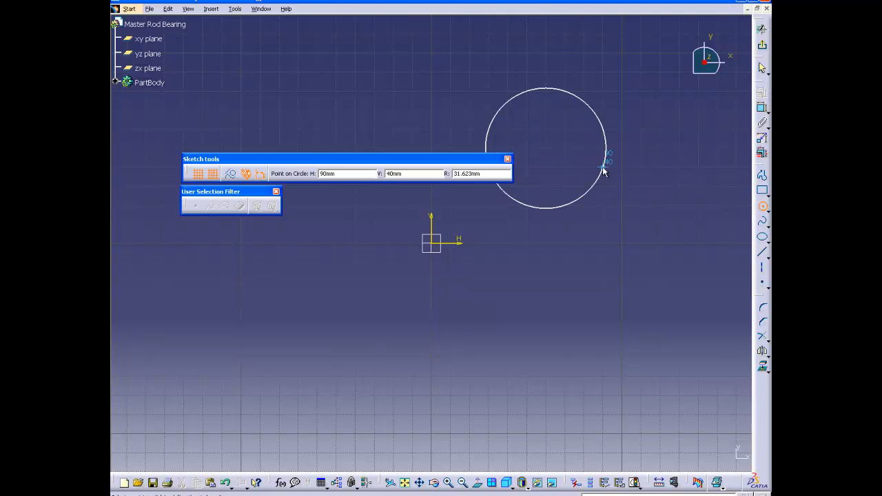
pyautogui.click(602, 170)
pyautogui.click(761, 204)
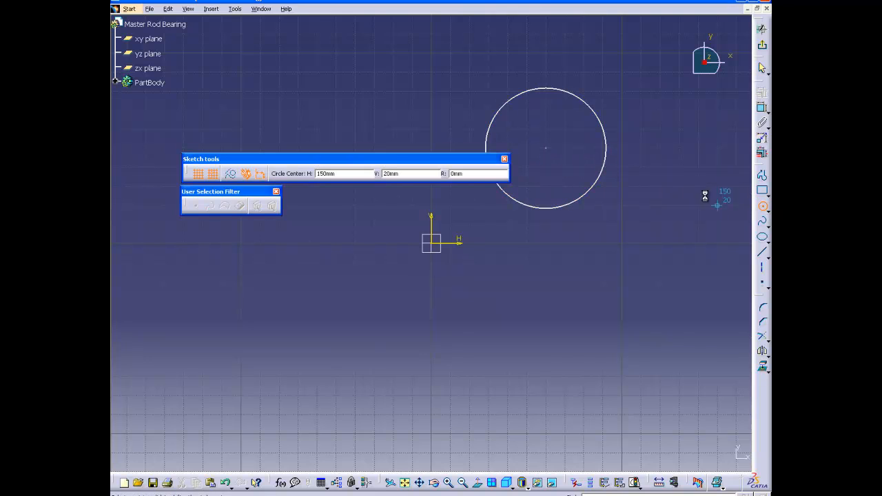
pyautogui.click(546, 147)
pyautogui.click(585, 163)
pyautogui.click(685, 139)
# Step: Constrain the inner circle's diameter to 46 mm
pyautogui.click(762, 108)
pyautogui.click(588, 151)
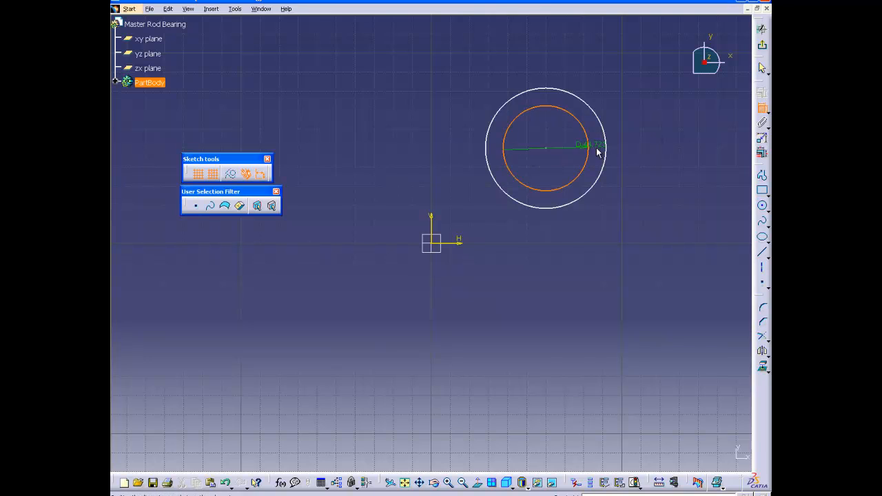
pyautogui.doubleClick(661, 157)
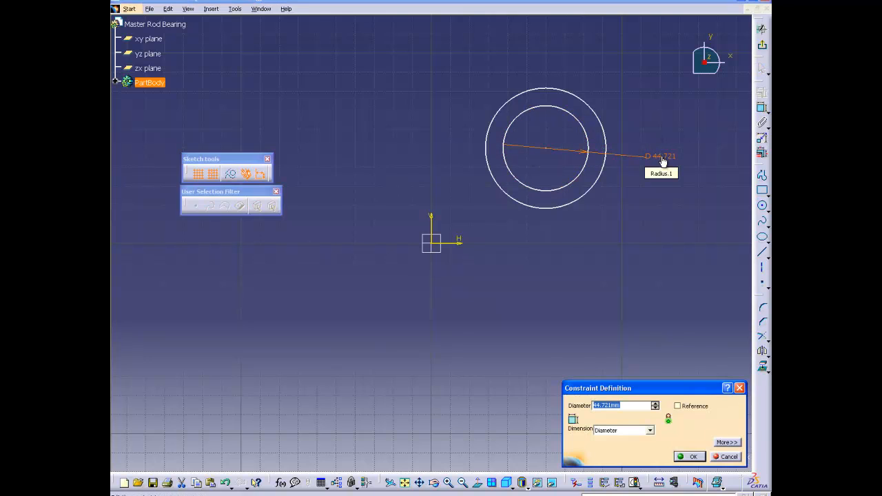
pyautogui.write('46')
pyautogui.click(697, 455)
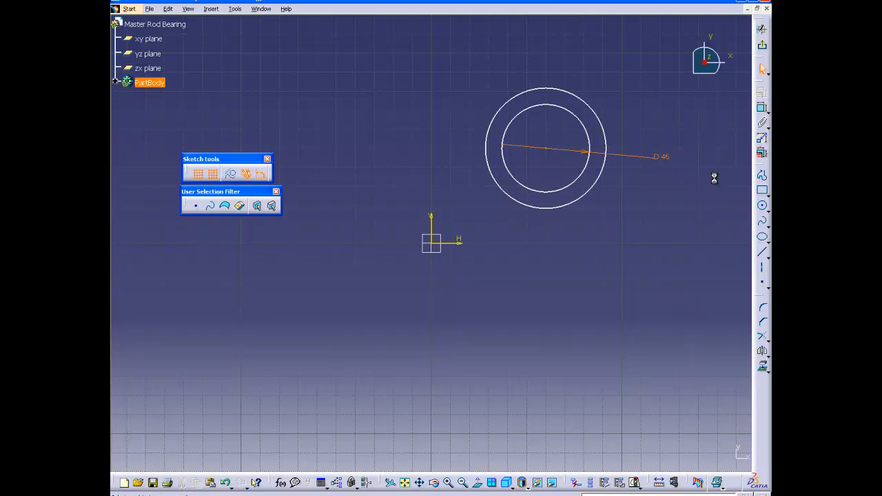
# Step: Constrain the outer circle's diameter to 52 mm, then move the circles closer to the origin and reposition the inner diameter label
pyautogui.click(760, 111)
pyautogui.click(610, 147)
pyautogui.doubleClick(657, 119)
pyautogui.write('52')
pyautogui.click(701, 454)
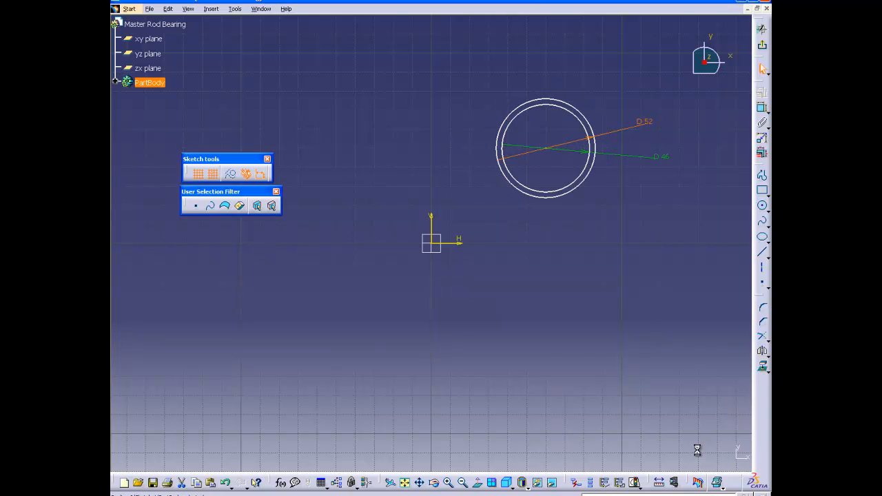
pyautogui.moveTo(553, 204)
pyautogui.mouseDown()
pyautogui.moveTo(608, 199)
pyautogui.moveTo(528, 225)
pyautogui.moveTo(549, 218)
pyautogui.mouseUp()
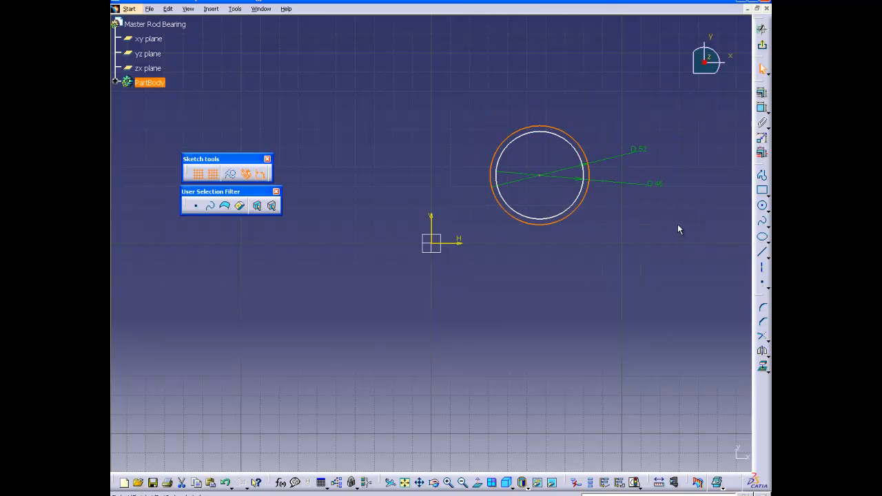
pyautogui.moveTo(655, 188); pyautogui.dragTo(569, 195)
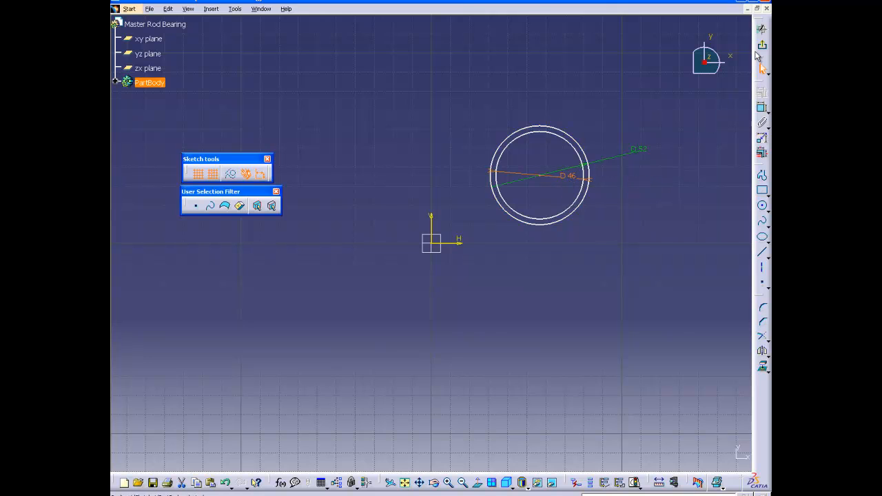
# Step: Exit the sketch and pad the ring profile to a length of 70 mm
pyautogui.click(762, 45)
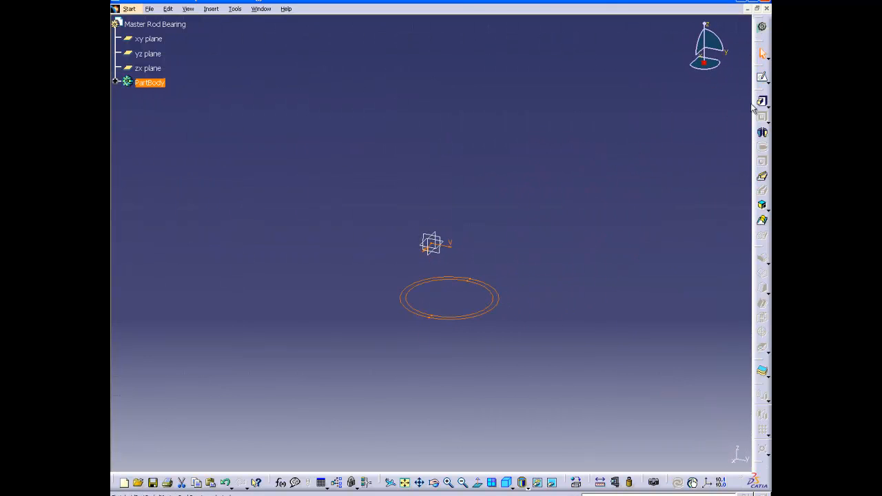
pyautogui.click(762, 101)
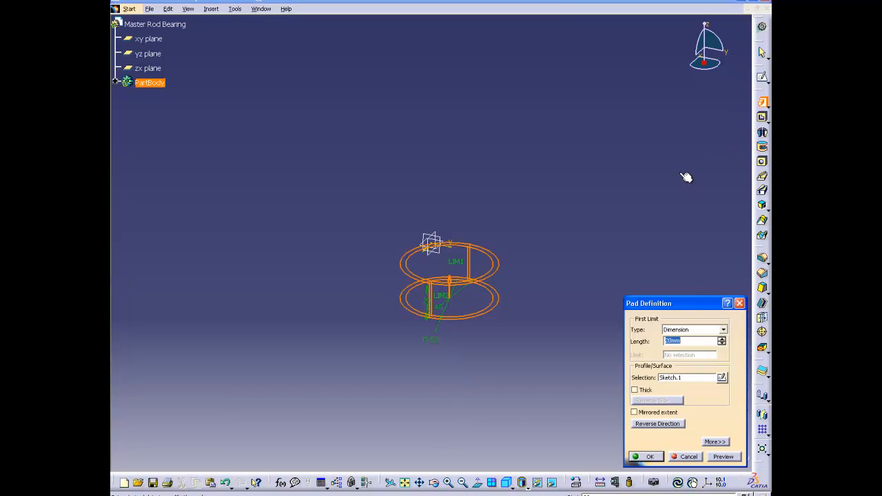
pyautogui.write('70')
pyautogui.click(651, 458)
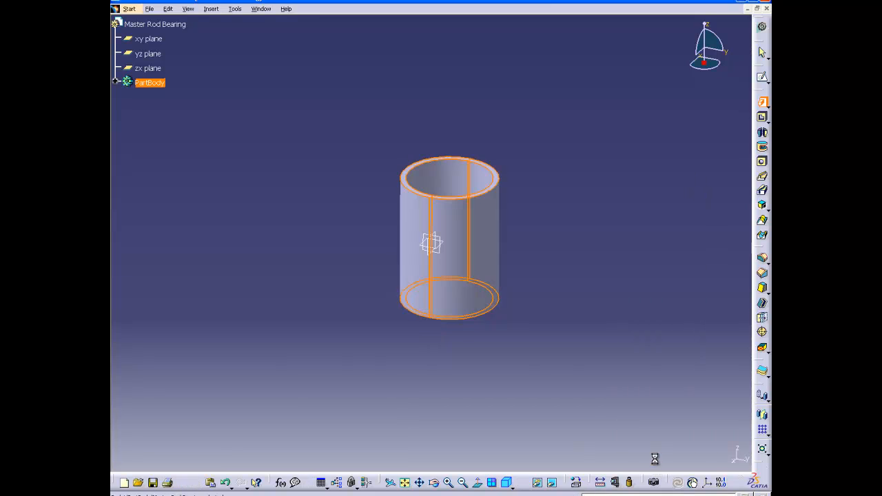
pyautogui.moveTo(369, 191); pyautogui.dragTo(357, 167, button='middle')
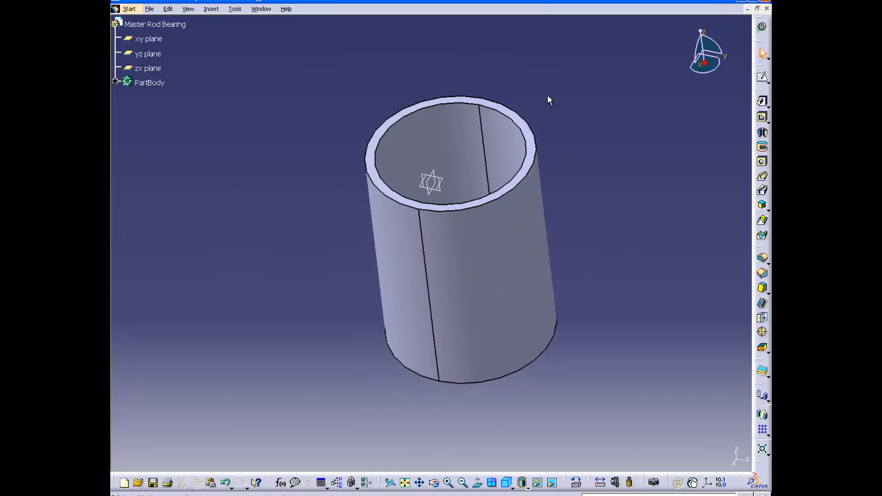
# Step: Minimize the master rod bearing part and create a new part named Link Pin, maximizing its window
pyautogui.click(748, 10)
pyautogui.click(138, 9)
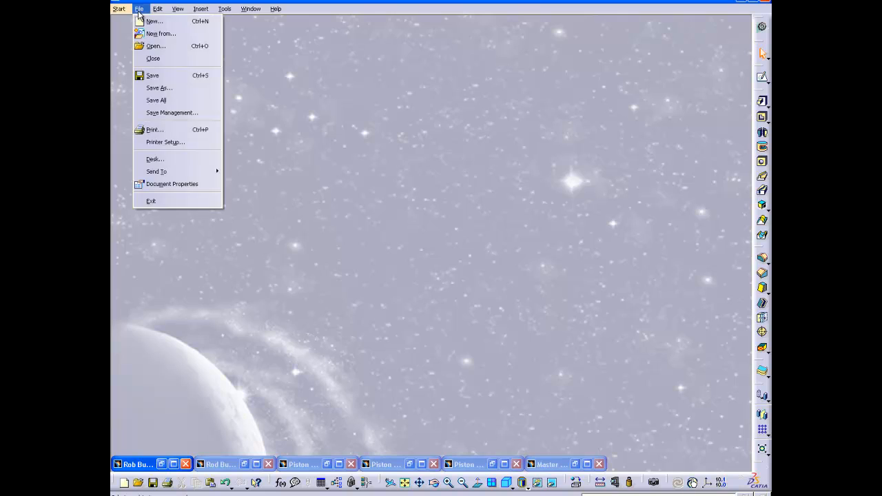
pyautogui.click(152, 24)
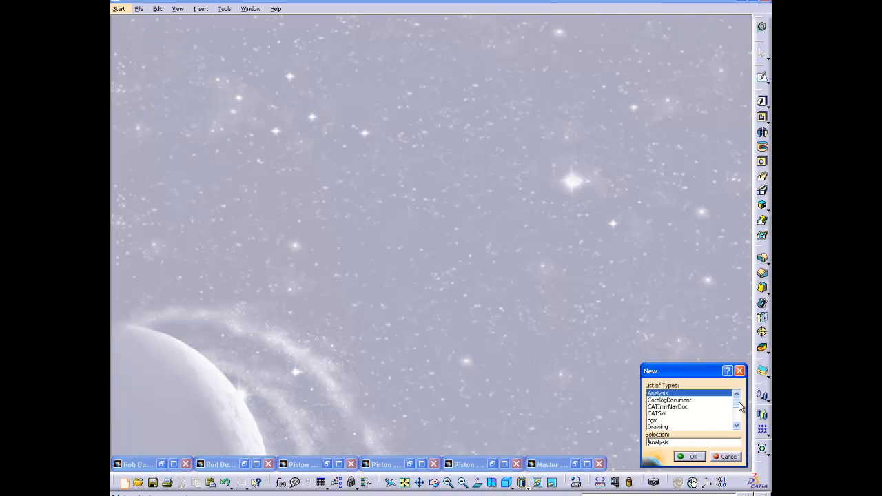
pyautogui.moveTo(738, 404); pyautogui.dragTo(740, 433)
pyautogui.click(662, 394)
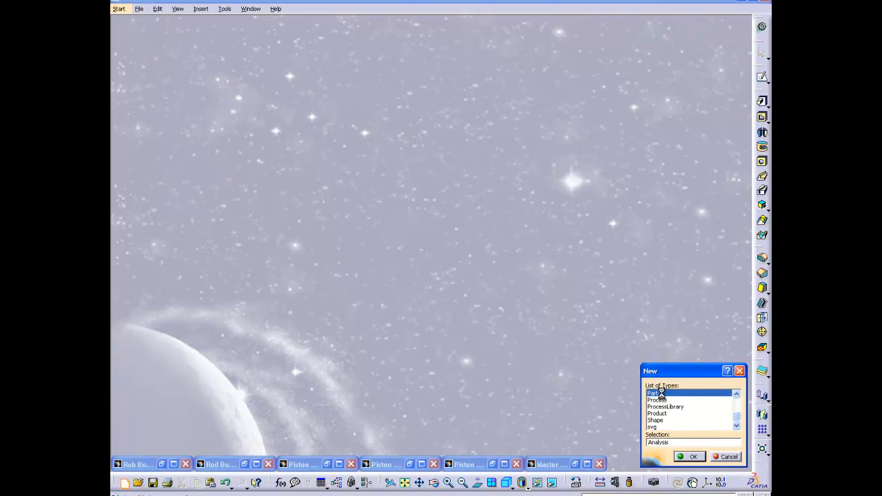
pyautogui.click(692, 457)
pyautogui.write('Link Pin')
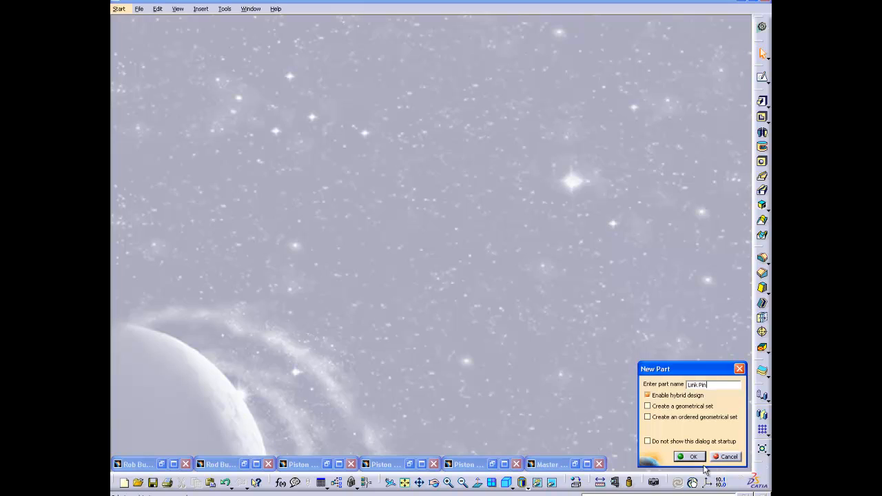
pyautogui.click(690, 456)
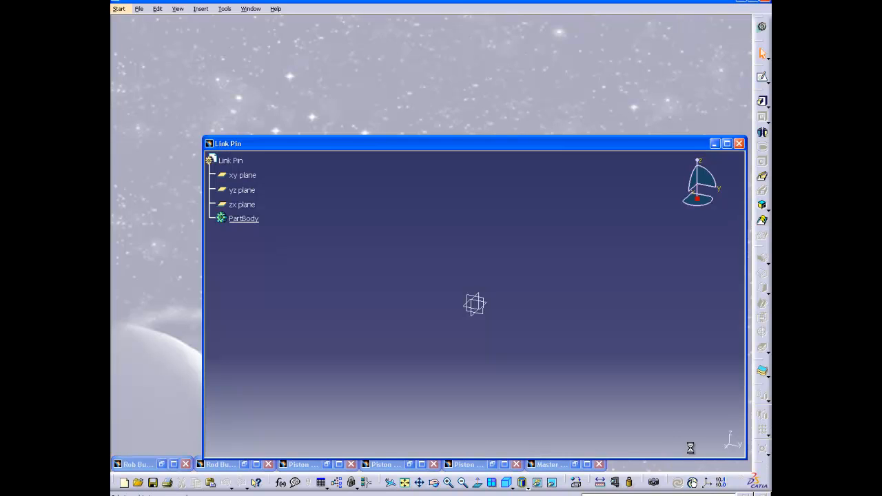
pyautogui.click(726, 144)
# Step: Sketch two concentric circles on the xy plane of the link pin part, with radii of about 31.6 mm and 20 mm
pyautogui.click(156, 40)
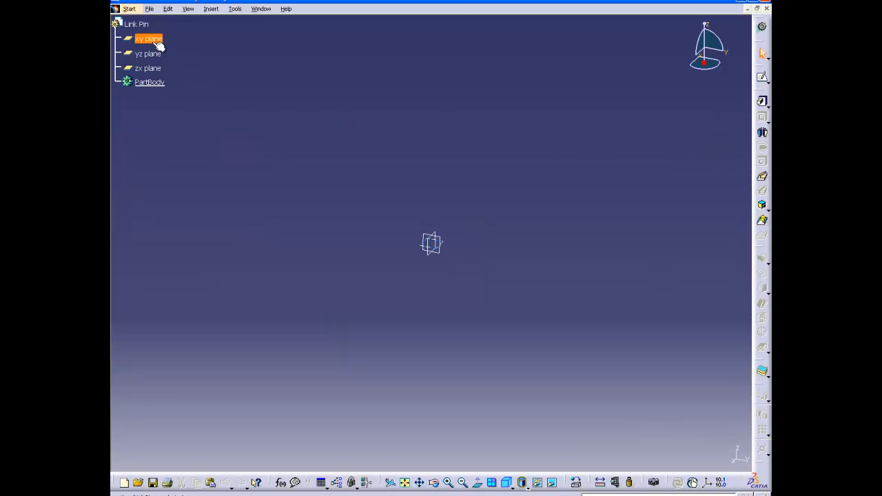
pyautogui.click(762, 53)
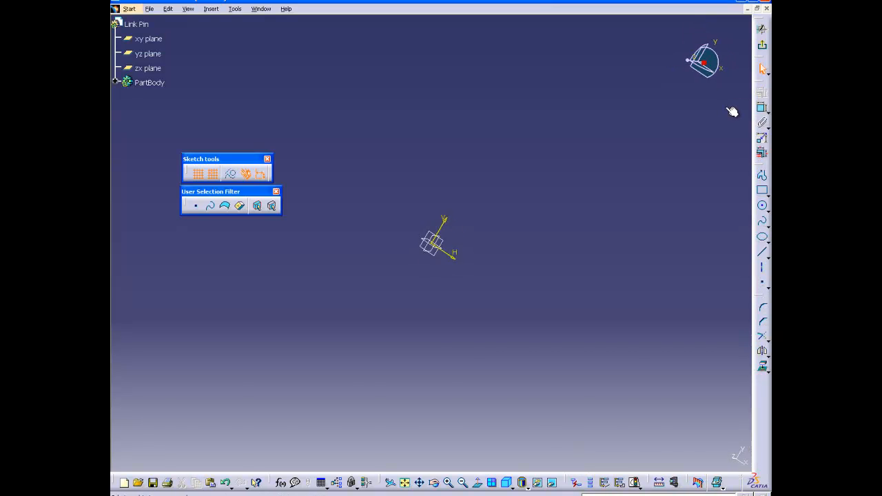
pyautogui.click(761, 206)
pyautogui.click(565, 167)
pyautogui.click(620, 195)
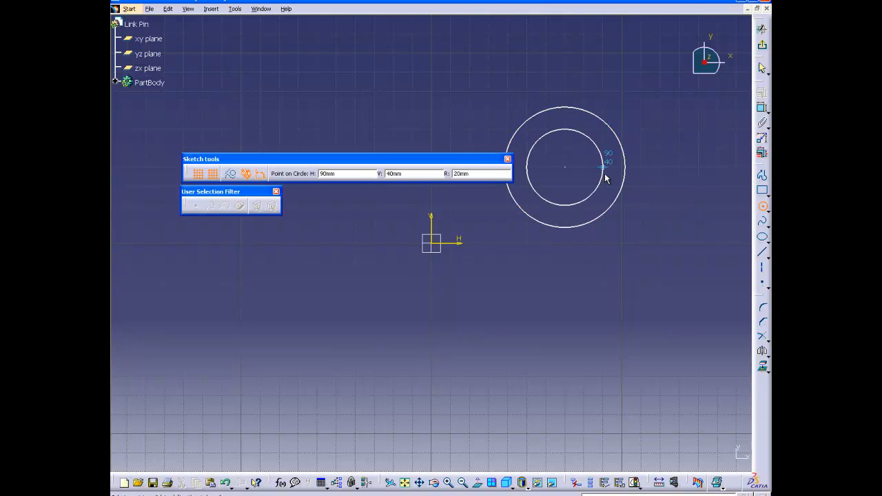
pyautogui.click(602, 177)
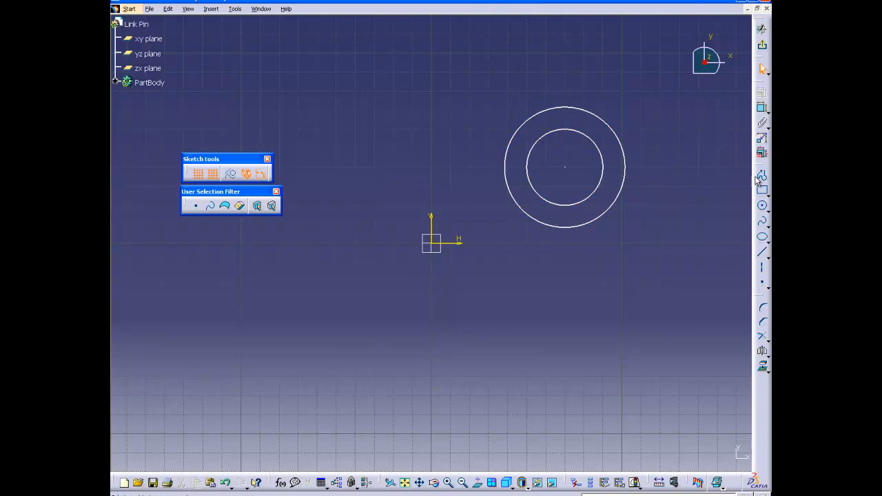
# Step: Constrain the link pin sketch's inner circle to a diameter of 10 mm
pyautogui.click(762, 109)
pyautogui.click(601, 164)
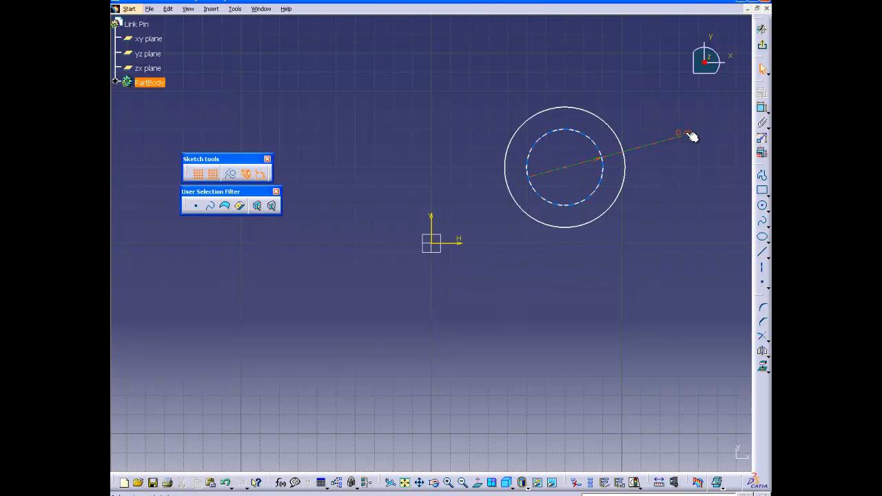
pyautogui.click(686, 136)
pyautogui.doubleClick(686, 137)
pyautogui.write('10')
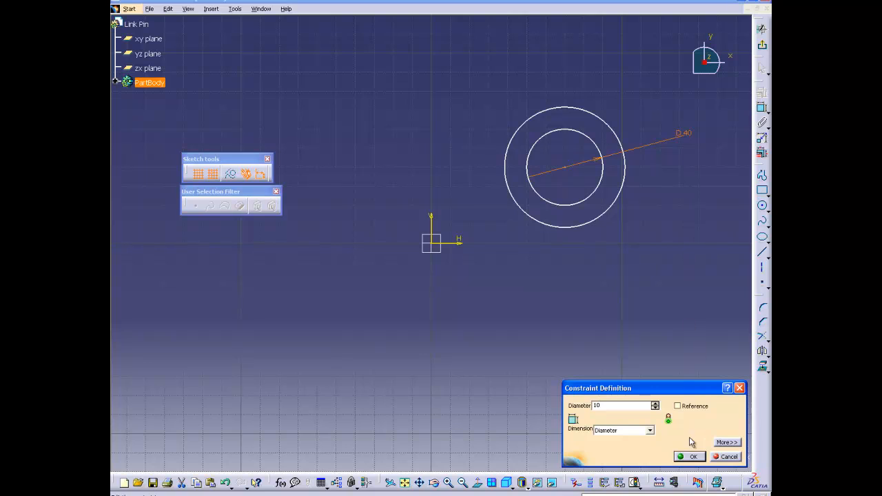
pyautogui.click(690, 456)
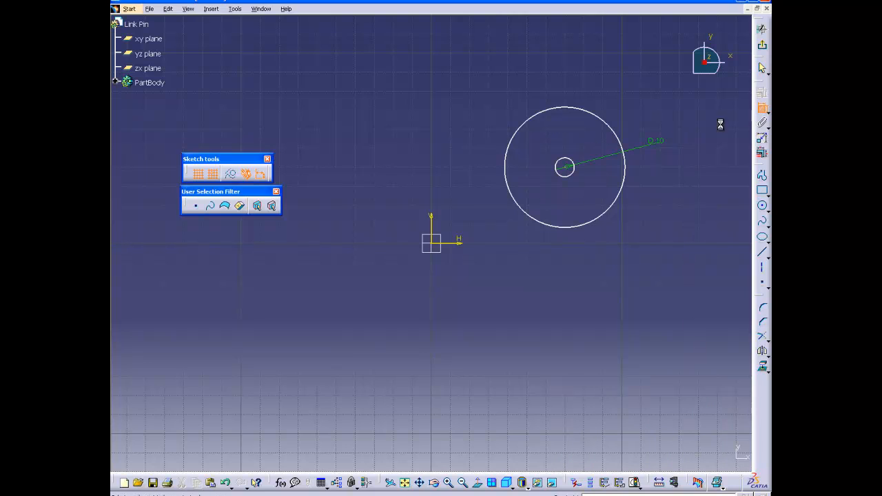
# Step: Constrain the outer circle's diameter to 15 mm and move the concentric circles closer to the origin
pyautogui.click(623, 190)
pyautogui.click(662, 217)
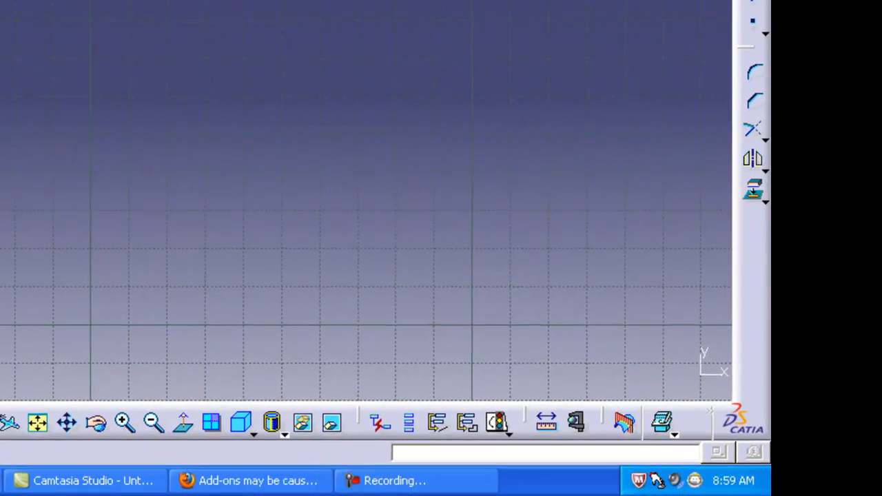
pyautogui.doubleClick(662, 218)
pyautogui.write('15')
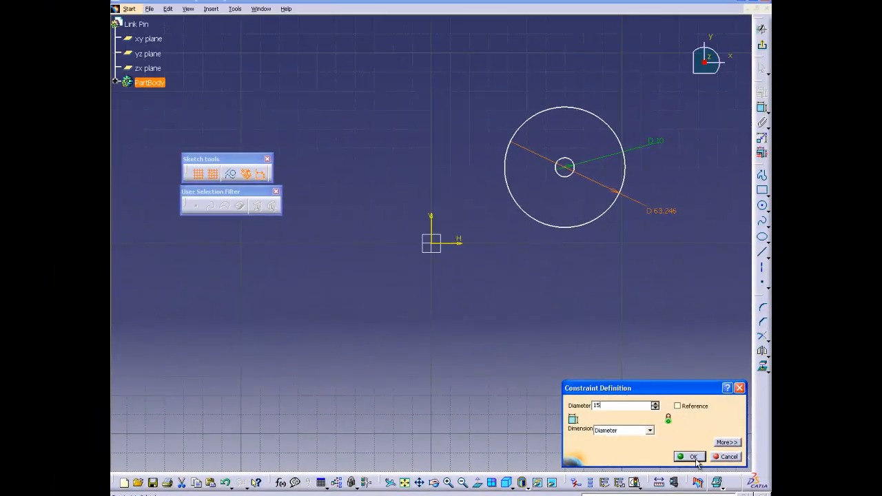
pyautogui.click(692, 457)
pyautogui.moveTo(567, 177); pyautogui.dragTo(517, 201)
pyautogui.moveTo(578, 219); pyautogui.dragTo(583, 211)
pyautogui.moveTo(566, 205)
pyautogui.mouseDown(button='middle')
pyautogui.moveTo(551, 124)
pyautogui.moveTo(514, 161)
pyautogui.moveTo(373, 238)
pyautogui.mouseUp(button='middle')
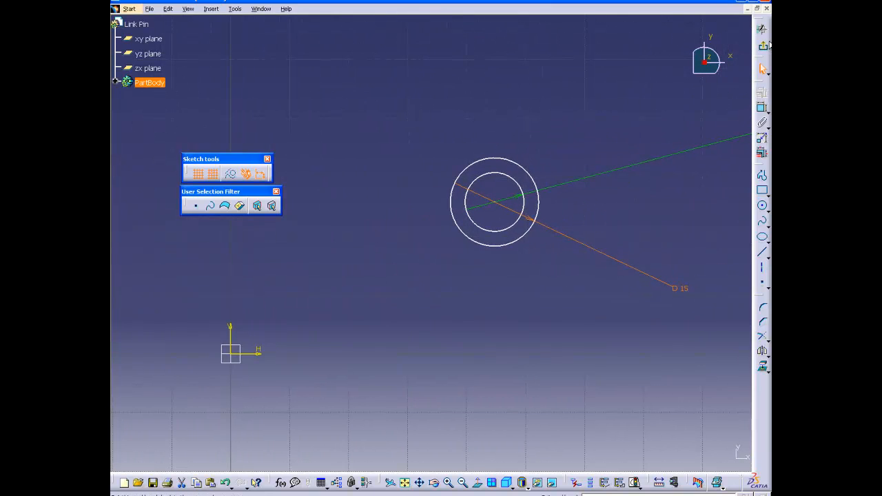
# Step: Exit the sketch and start a Multi-Pad of the profile, setting the inner circle's domain to 50 mm and previewing it
pyautogui.click(763, 47)
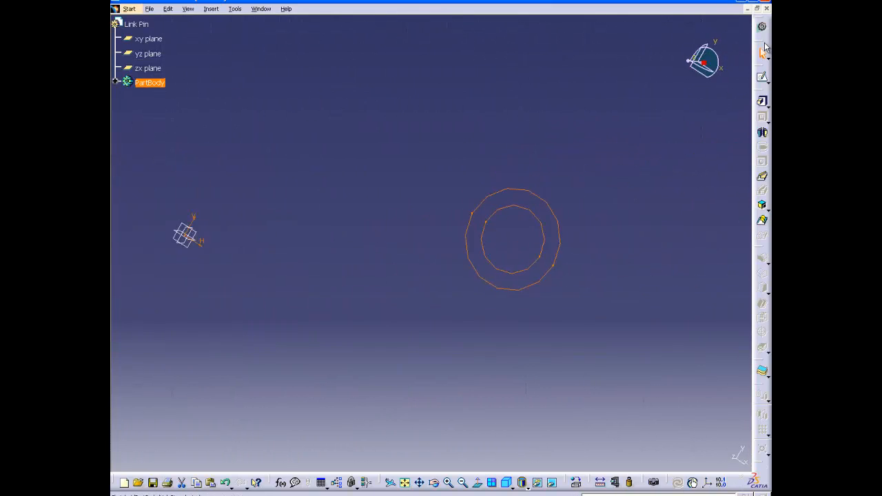
pyautogui.click(767, 107)
pyautogui.click(762, 117)
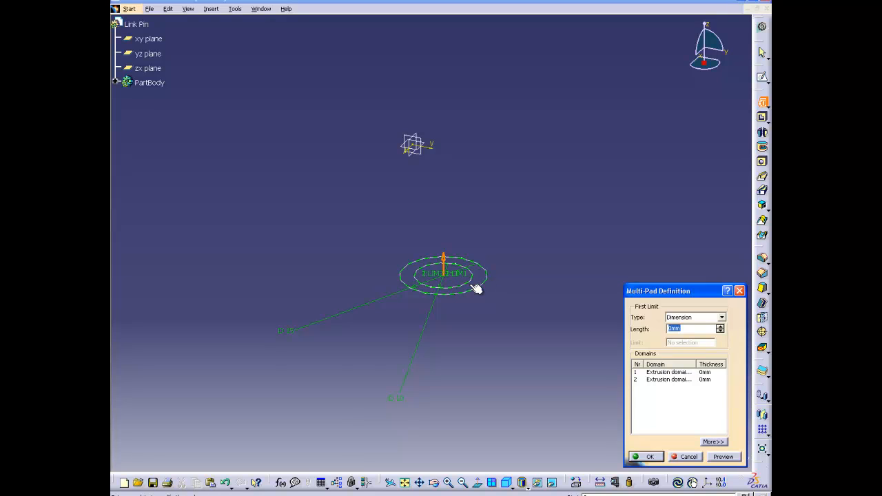
pyautogui.click(665, 373)
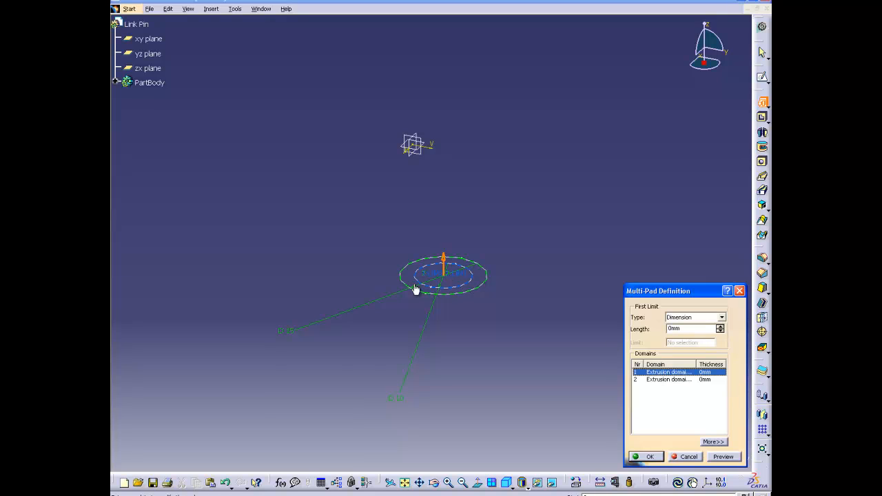
pyautogui.doubleClick(681, 328)
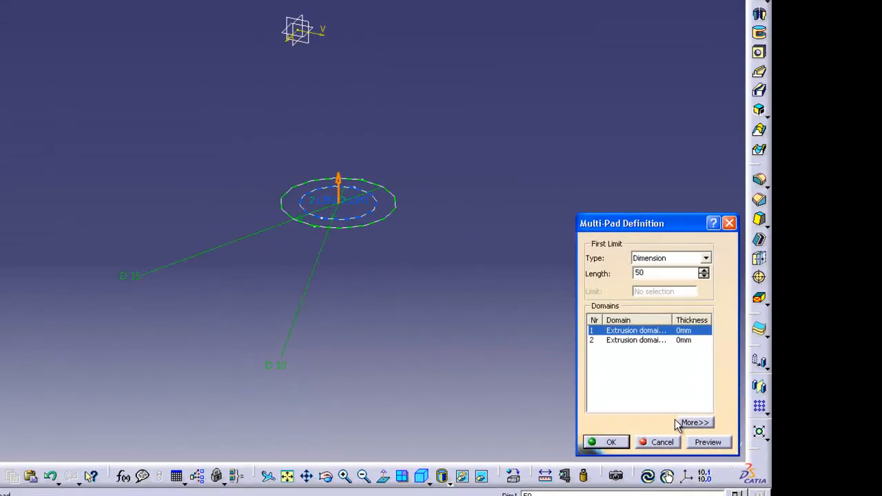
pyautogui.click(715, 457)
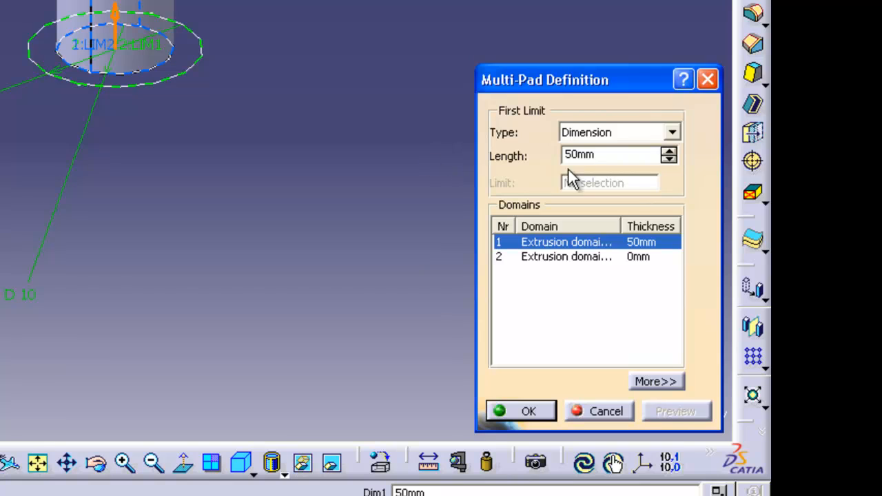
# Step: Set the outer ring's domain to a length of 7 mm, complete the multi-pad and inspect the pin
pyautogui.click(577, 265)
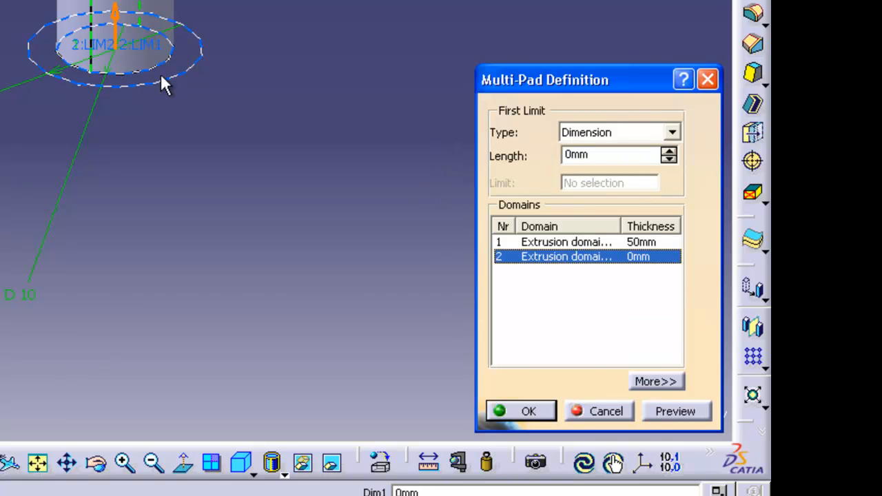
pyautogui.moveTo(611, 157); pyautogui.dragTo(558, 159)
pyautogui.write('7')
pyautogui.press('Return')
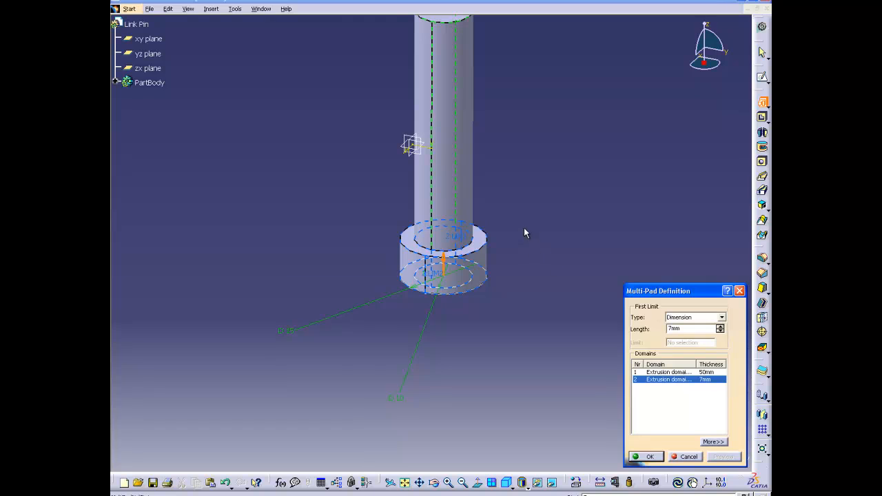
pyautogui.moveTo(523, 227); pyautogui.dragTo(525, 283, button='middle')
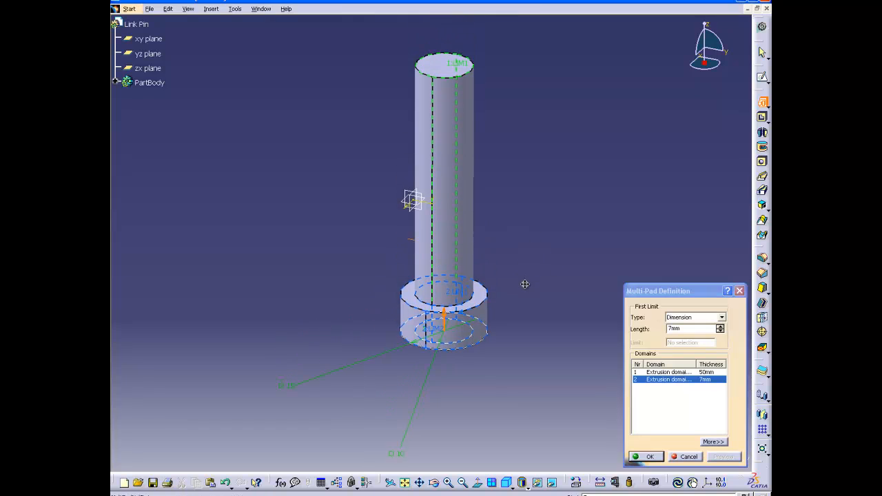
pyautogui.click(651, 457)
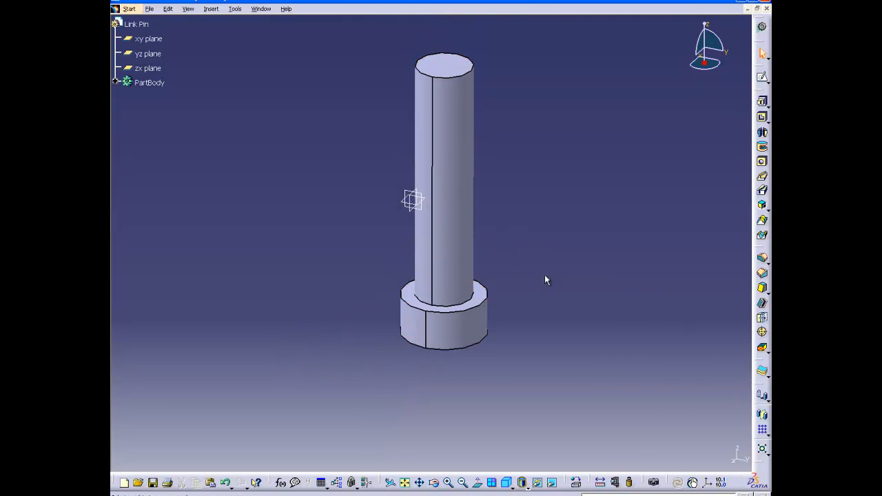
pyautogui.moveTo(528, 195); pyautogui.dragTo(518, 214, button='middle')
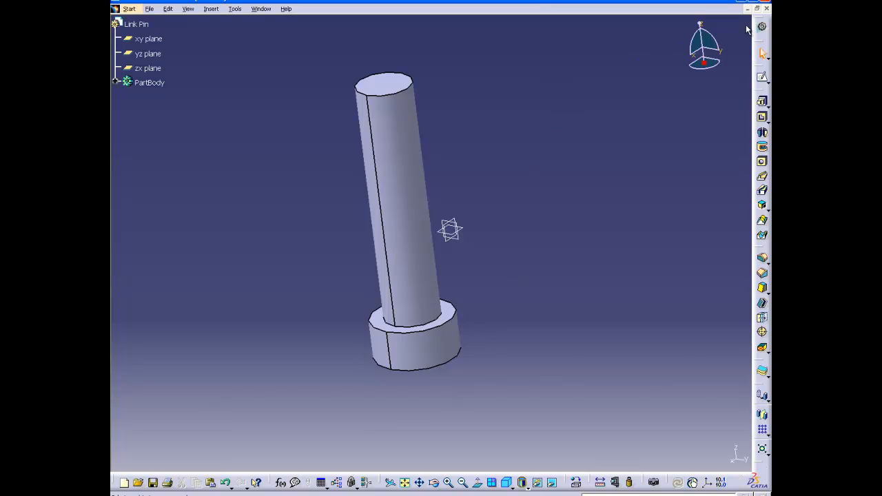
# Step: Display the file commands while the finished link pin part is open
pyautogui.click(149, 9)
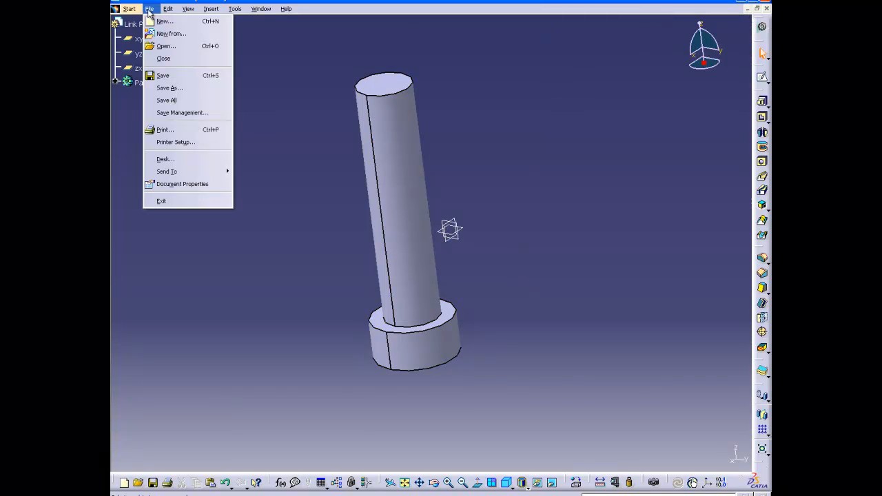